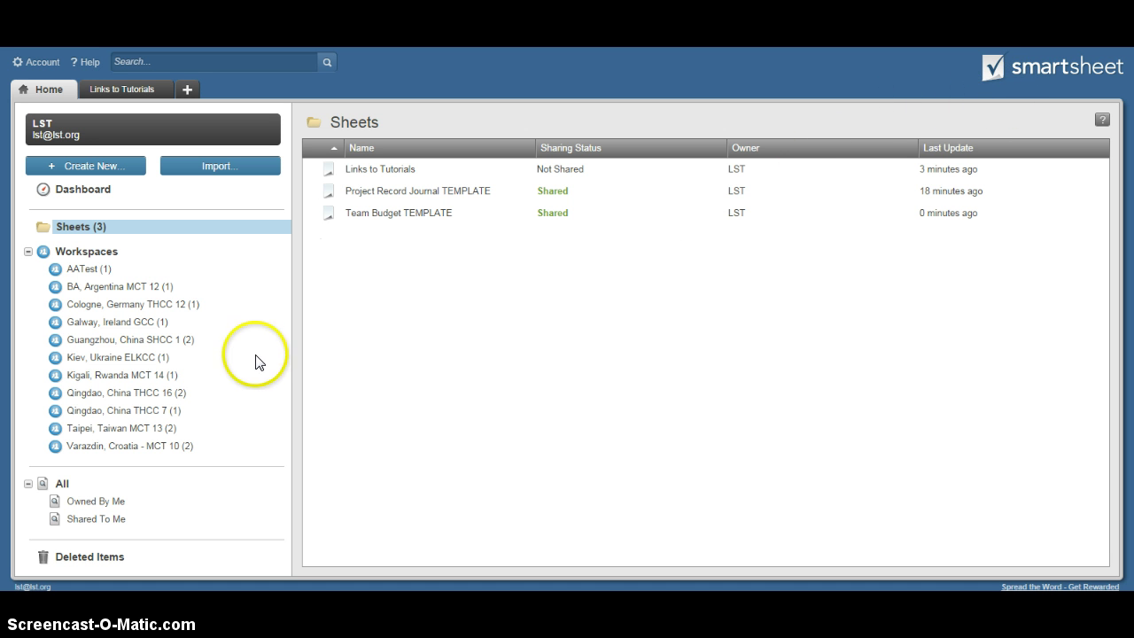
Open the Project Record Journal TEMPLATE sheet from the Home Sheets list
{"action": "left_click", "coordinate": [128, 358]}
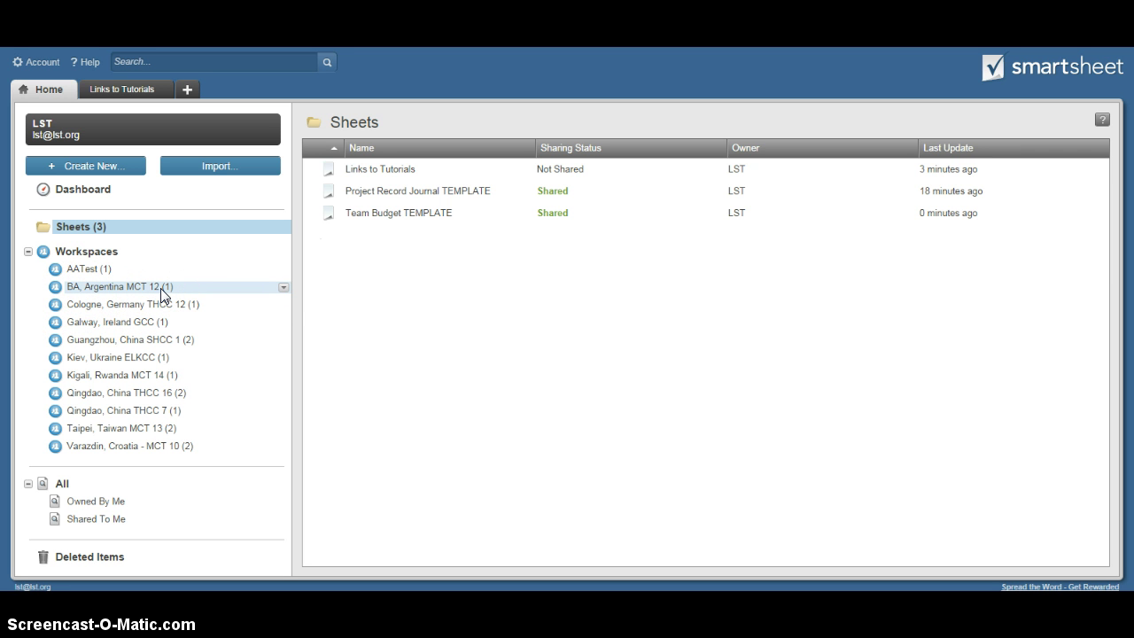
{"action": "left_click", "coordinate": [423, 193]}
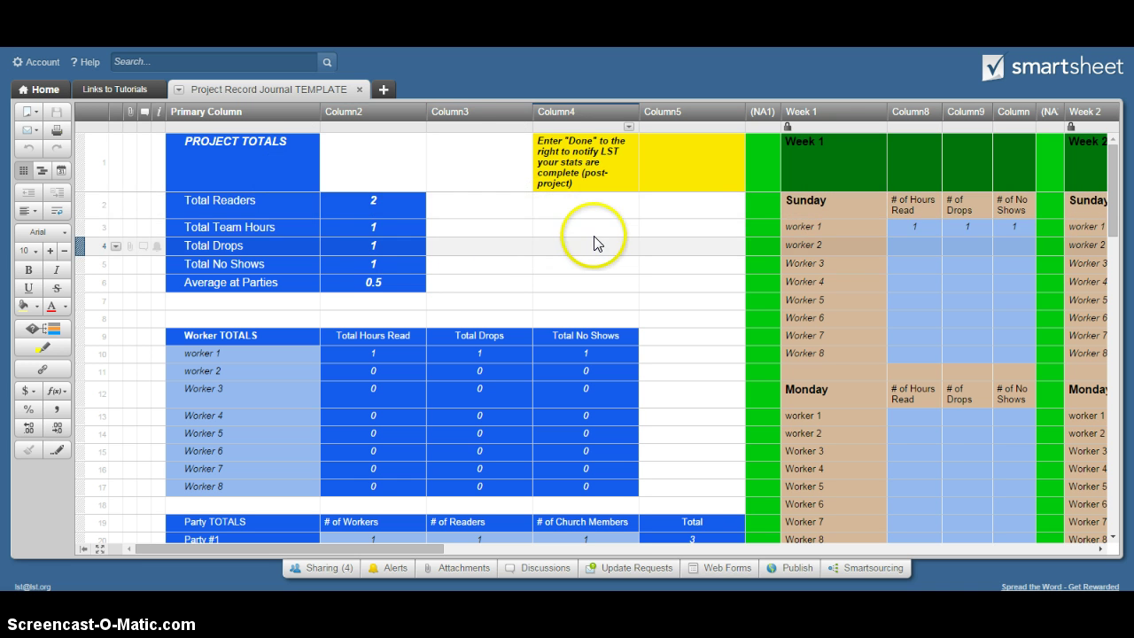
{"action": "left_click_drag", "start_coordinate": [399, 549], "coordinate": [362, 544]}
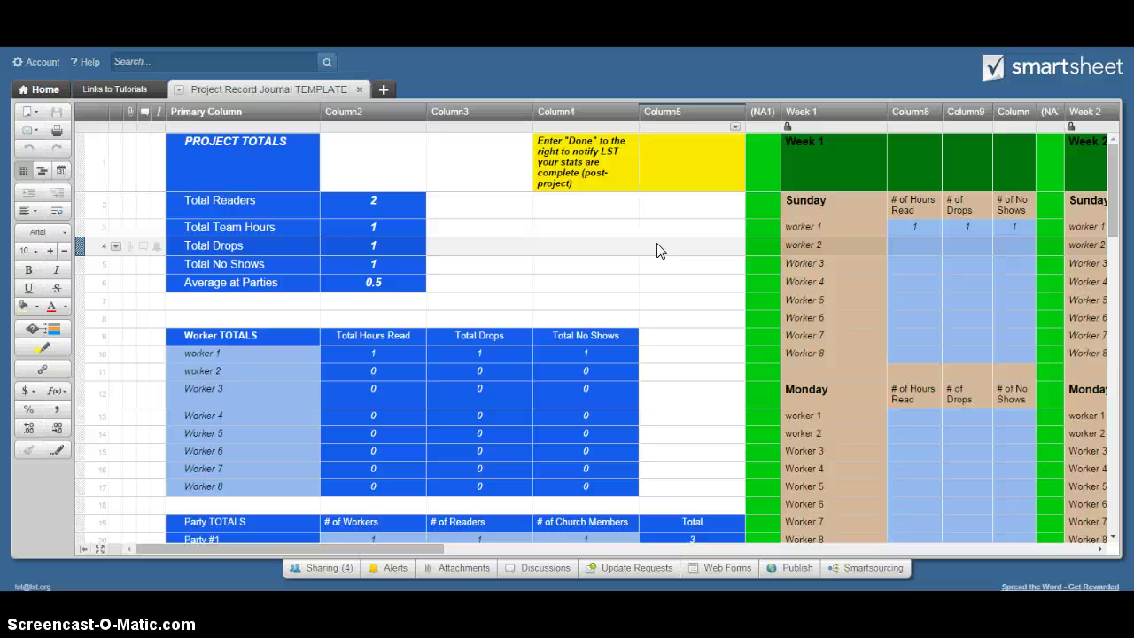
{"action": "left_click_drag", "start_coordinate": [1114, 173], "coordinate": [1115, 187]}
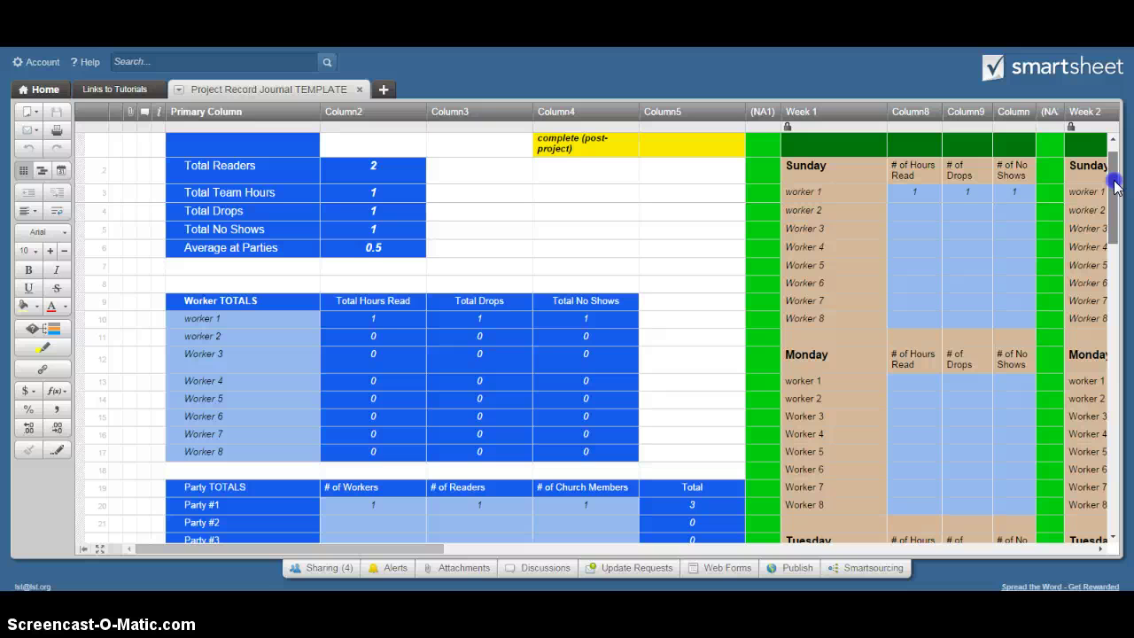
{"action": "left_click_drag", "start_coordinate": [1116, 186], "coordinate": [1037, 187]}
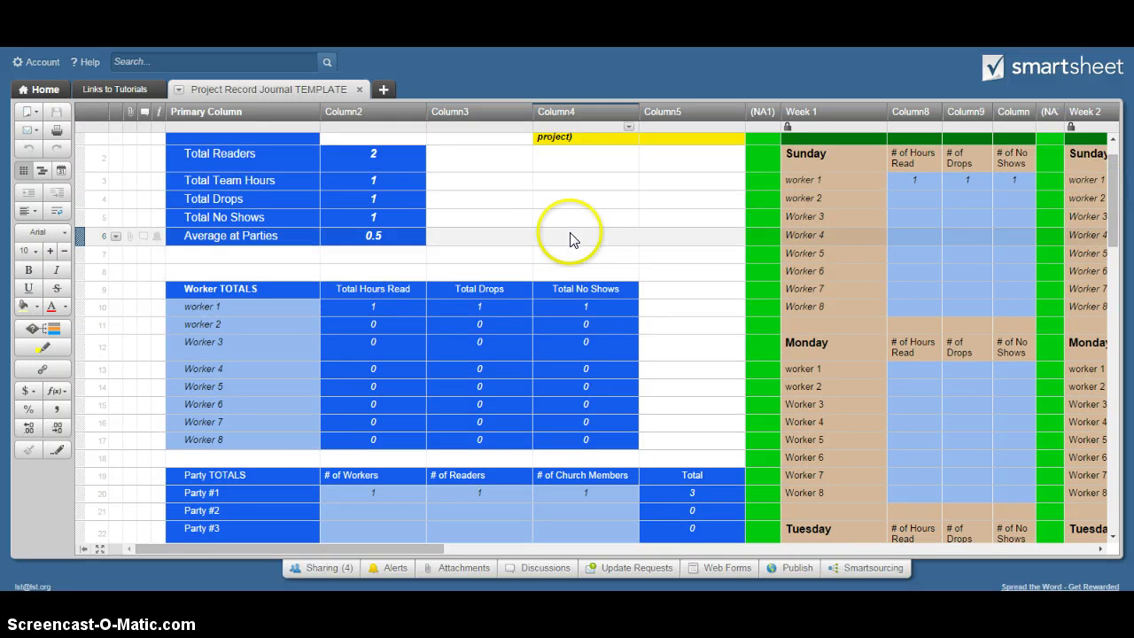
{"action": "left_click_drag", "start_coordinate": [1108, 216], "coordinate": [1116, 197]}
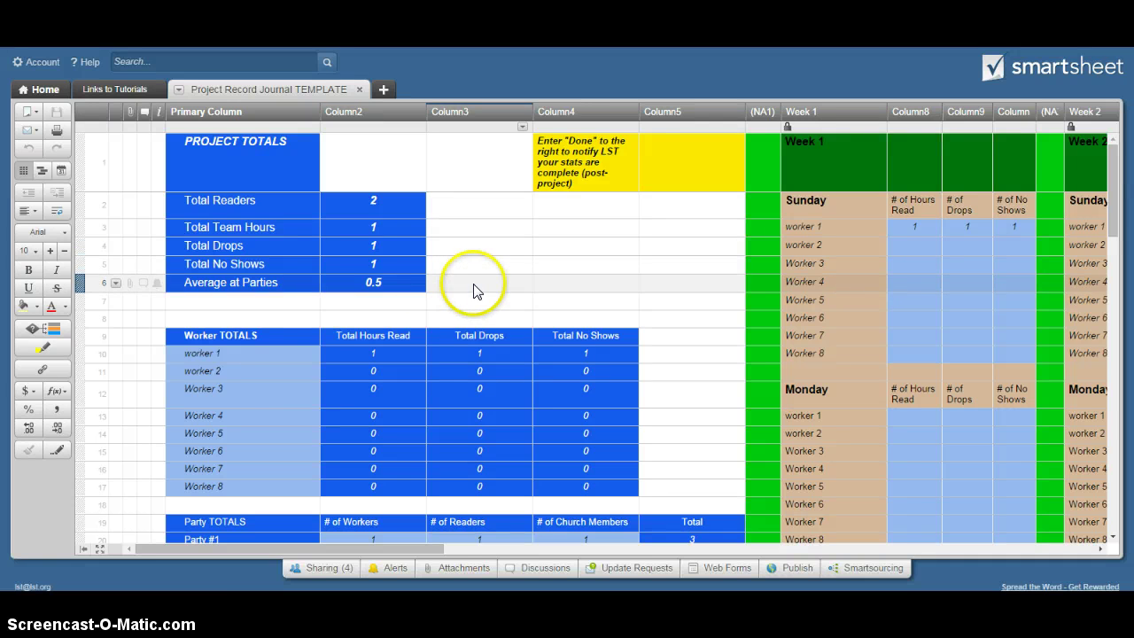
Type the two workers' full names over the worker 1 and worker 2 placeholders, fixing a typo
{"action": "left_click", "coordinate": [248, 358]}
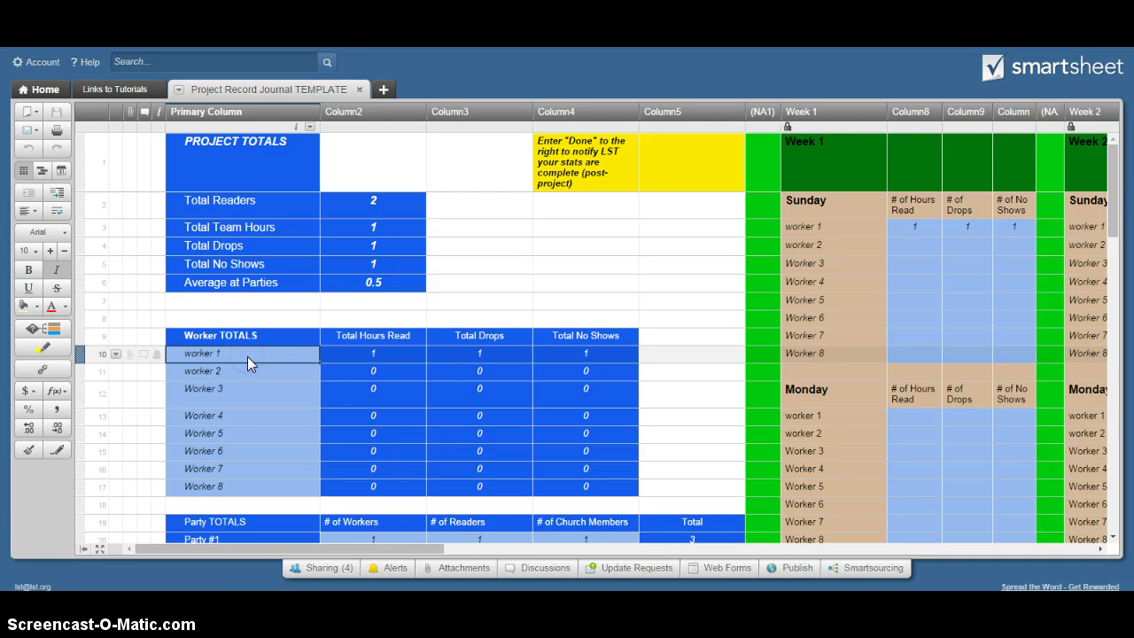
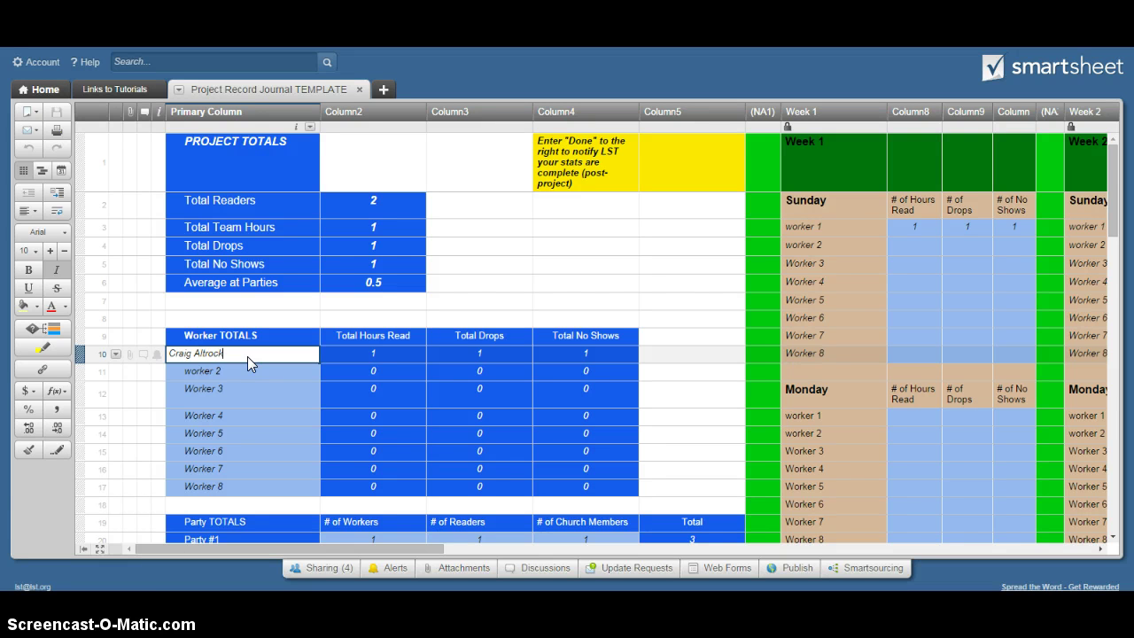
{"action": "key", "text": "Return"}
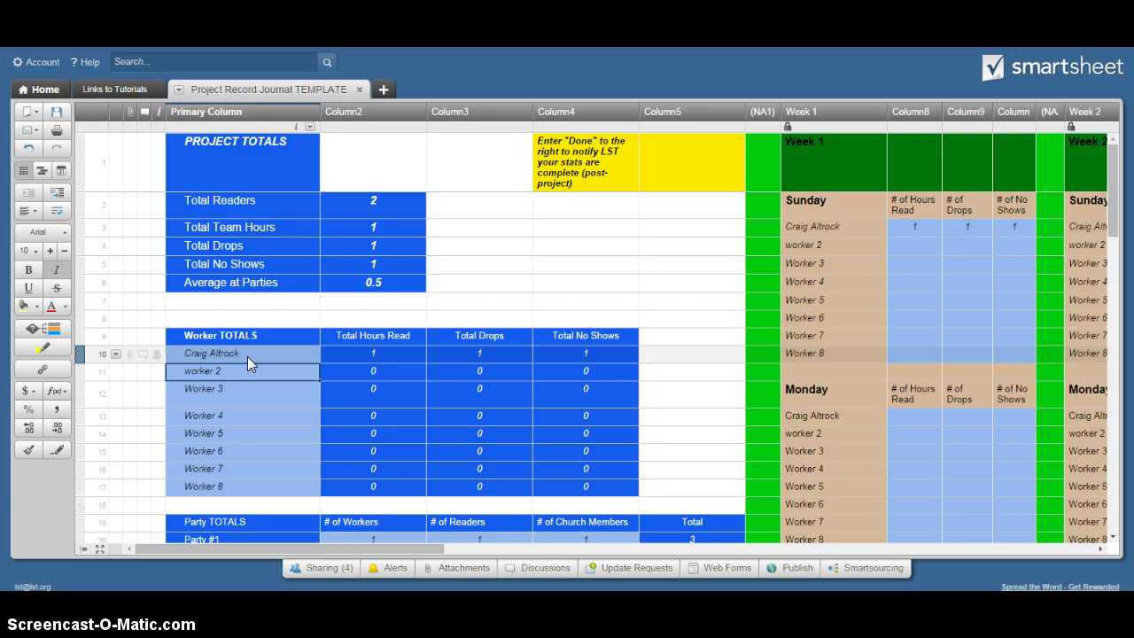
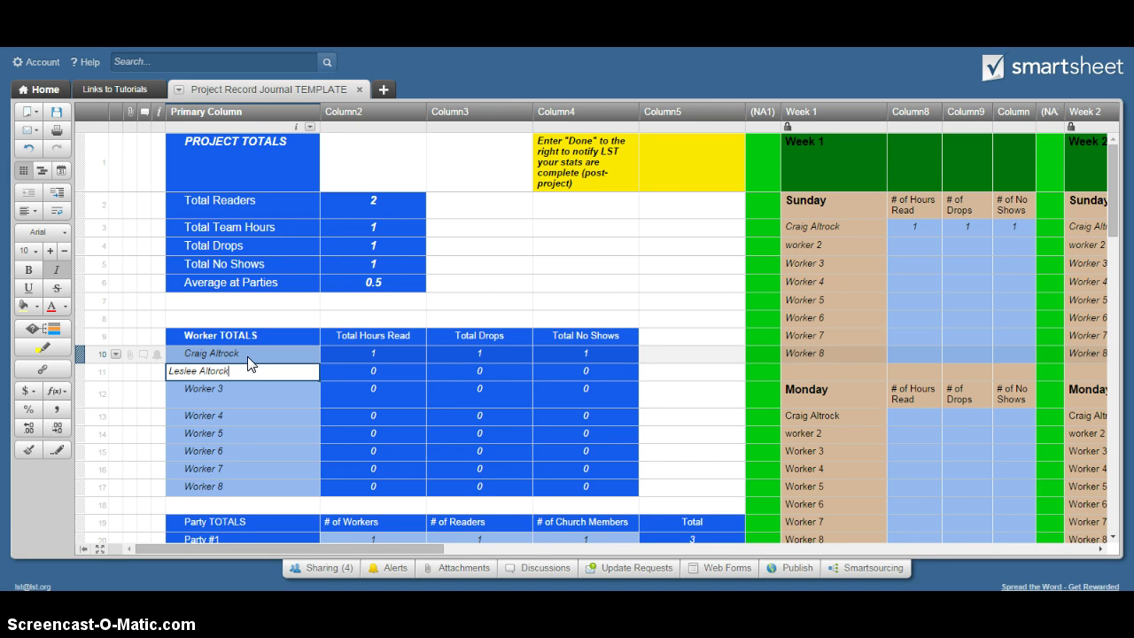
{"action": "key", "text": "Return"}
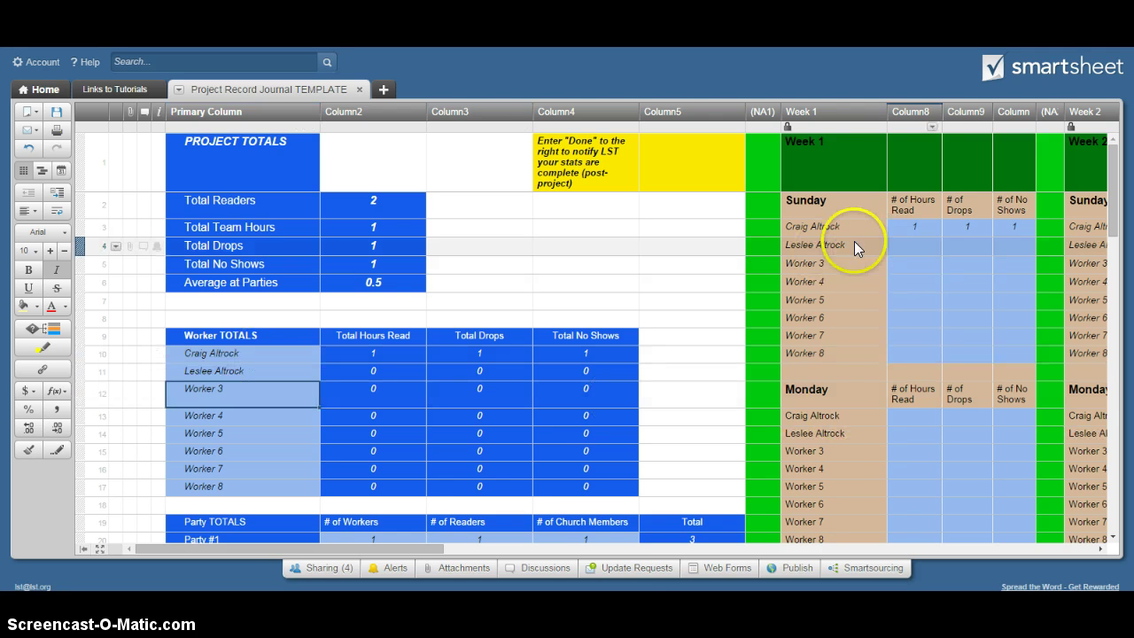
{"action": "left_click_drag", "start_coordinate": [431, 549], "coordinate": [399, 545]}
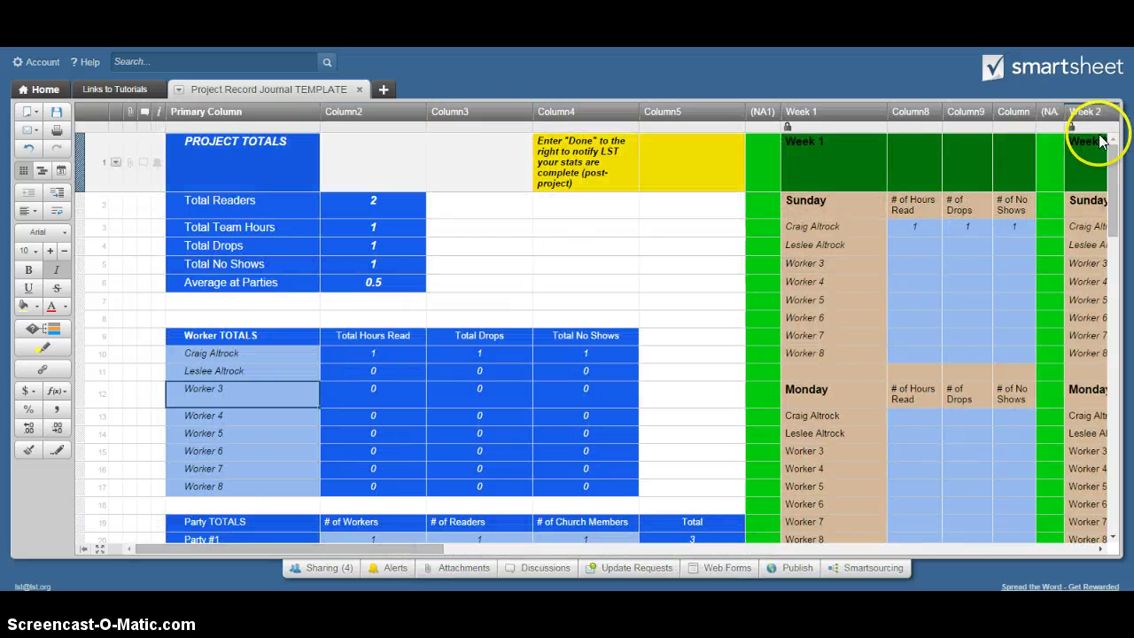
{"action": "left_click_drag", "start_coordinate": [1113, 153], "coordinate": [1116, 180]}
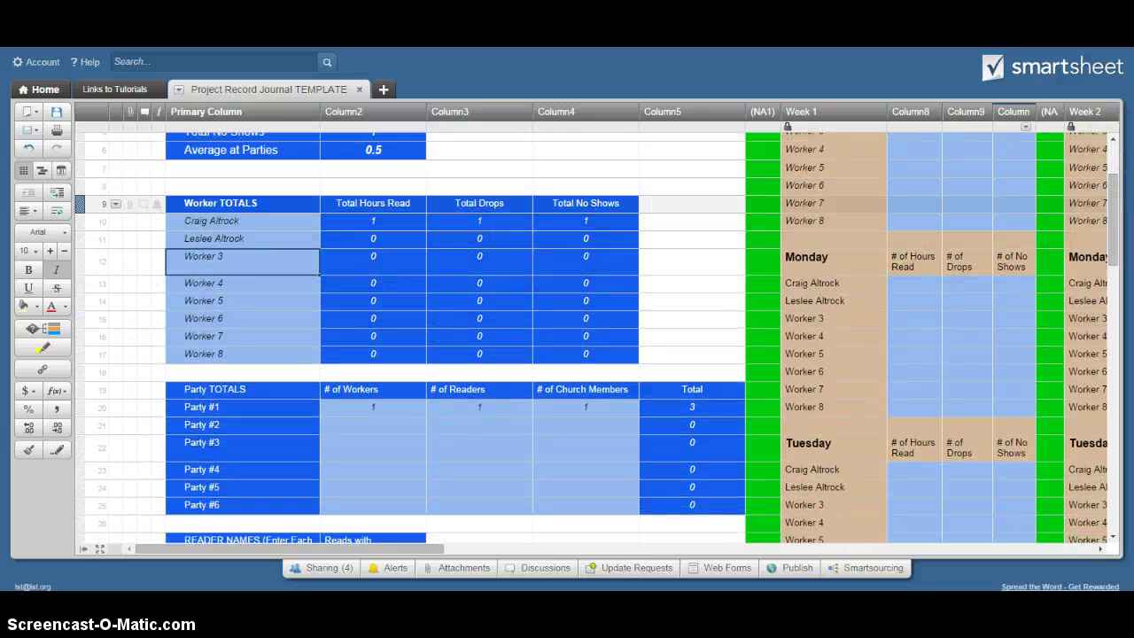
{"action": "left_click_drag", "start_coordinate": [1112, 178], "coordinate": [1114, 205]}
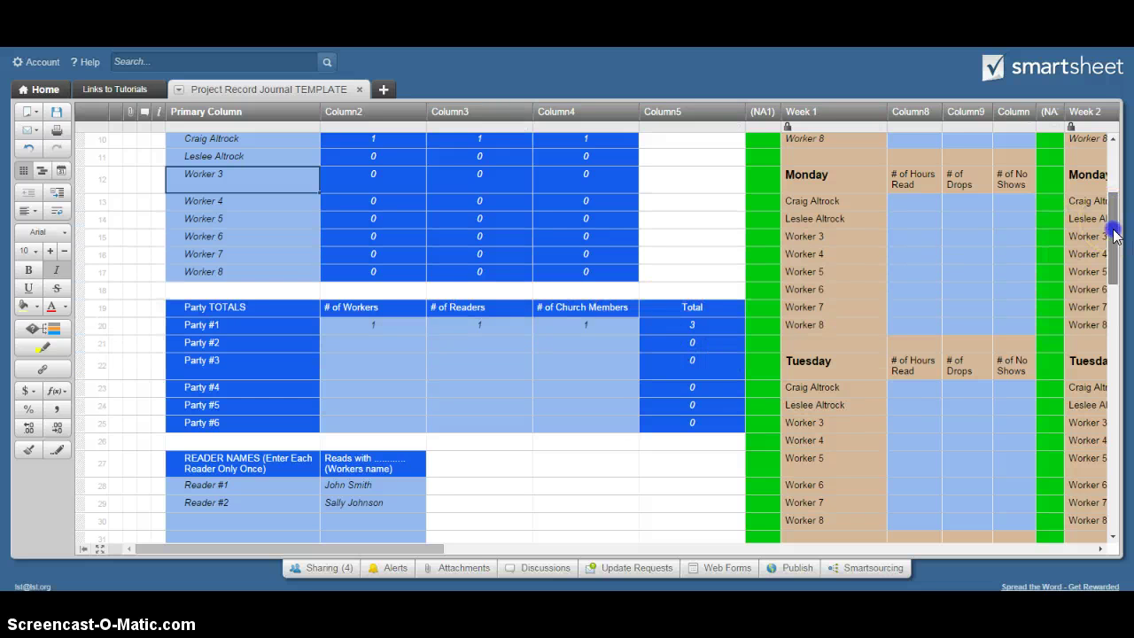
{"action": "left_click_drag", "start_coordinate": [1112, 223], "coordinate": [1115, 285]}
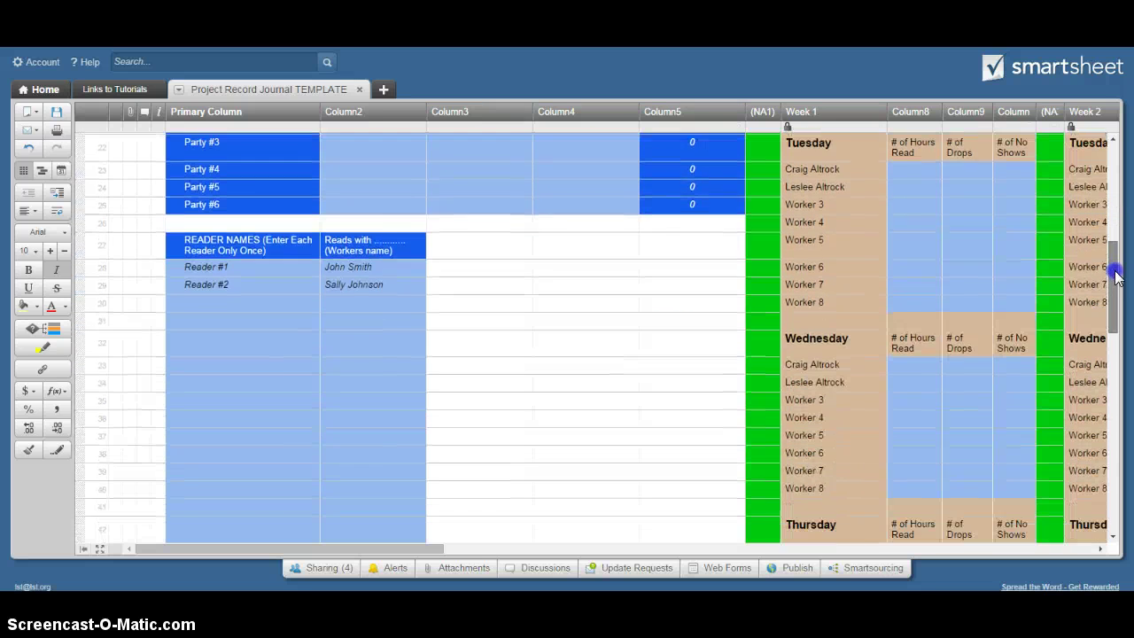
Replace Reader #1 with the first reader's name, reading with the first worker
{"action": "left_click", "coordinate": [267, 268]}
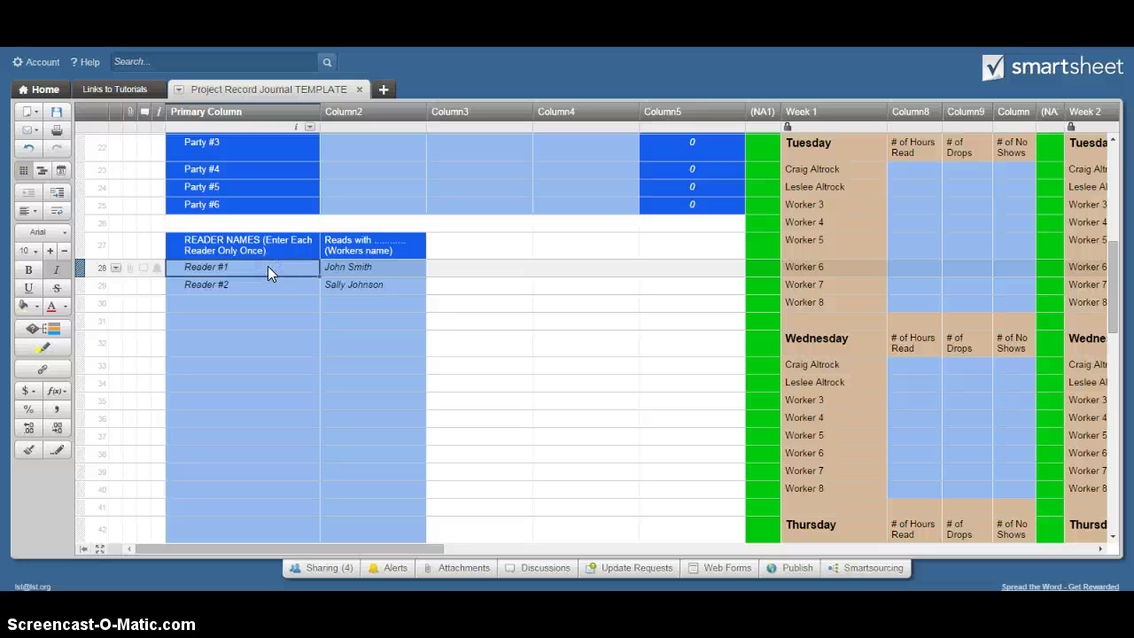
{"action": "type", "text": "Jenn"}
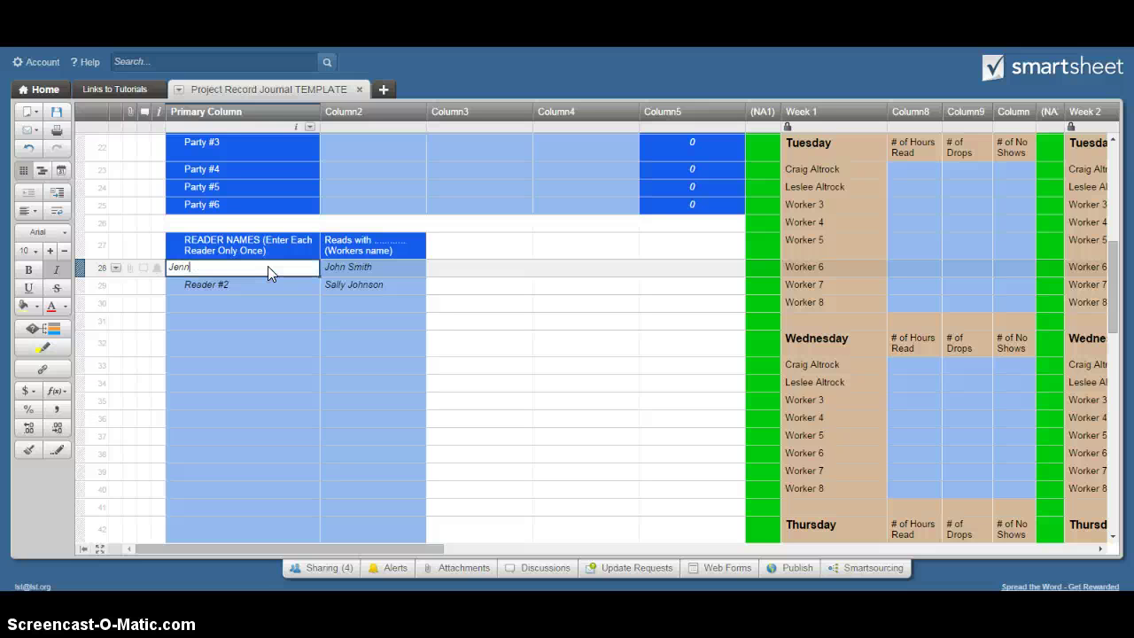
{"action": "type", "text": "y S."}
{"action": "key", "text": "Return"}
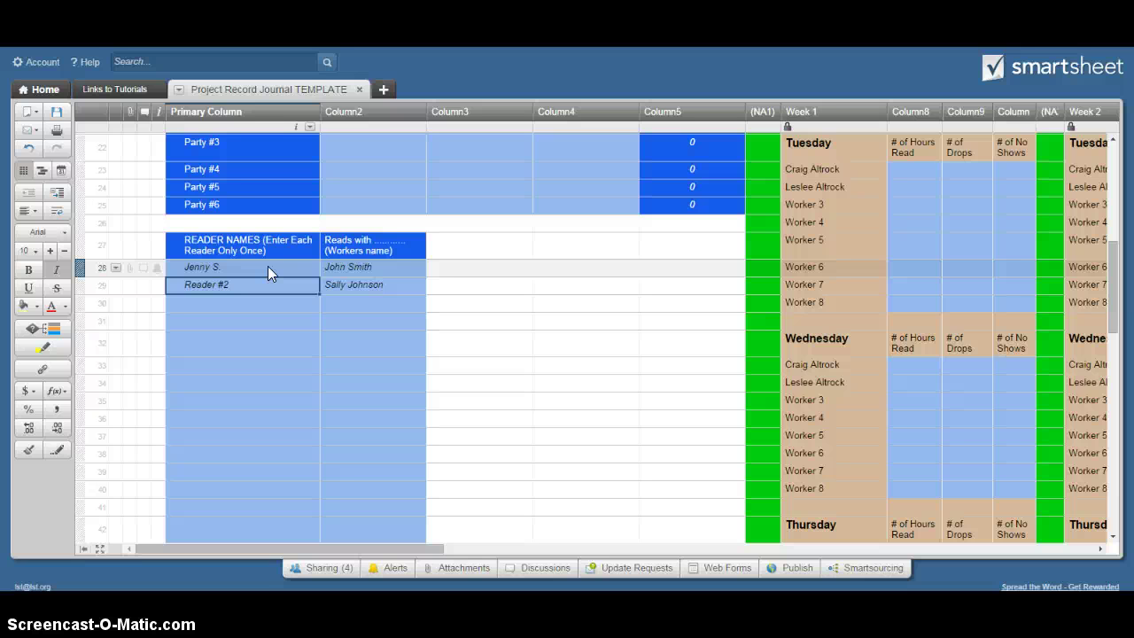
{"action": "left_click", "coordinate": [268, 266]}
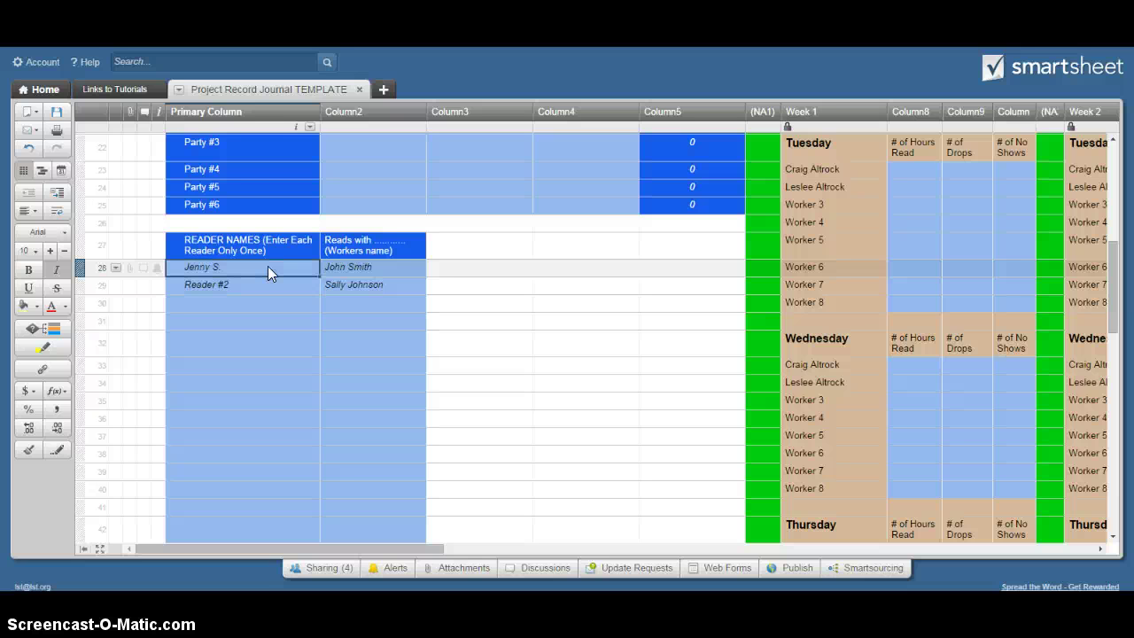
{"action": "key", "text": "Tab"}
{"action": "type", "text": "Craig"}
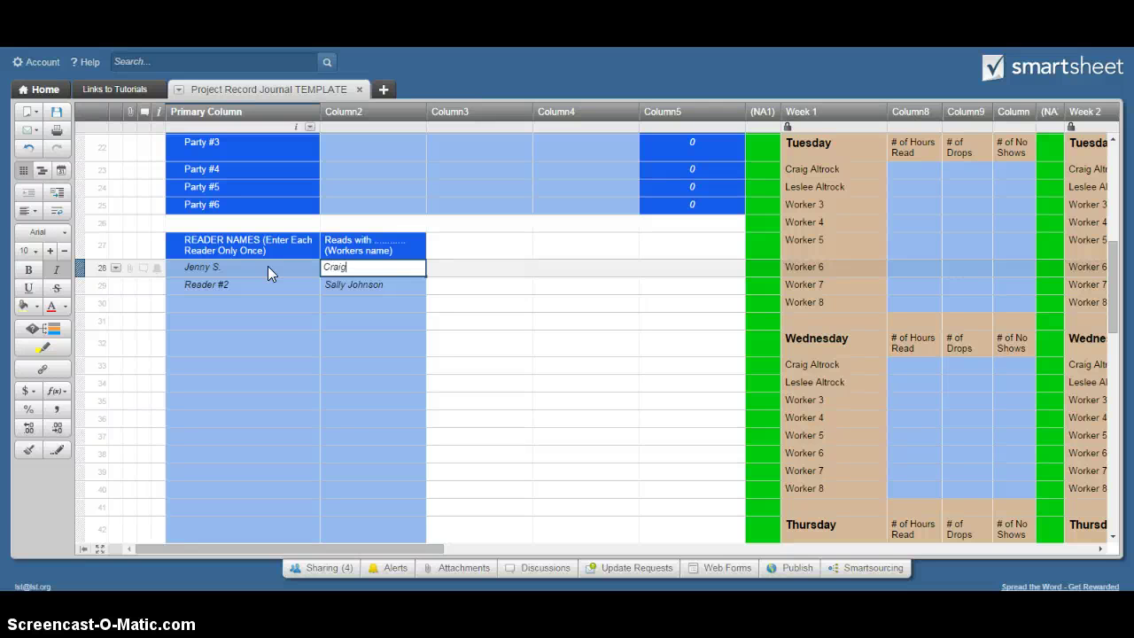
{"action": "key", "text": "Return"}
Replace Reader #2 with the second reader's name, reading with the second worker
{"action": "key", "text": "shift+Tab"}
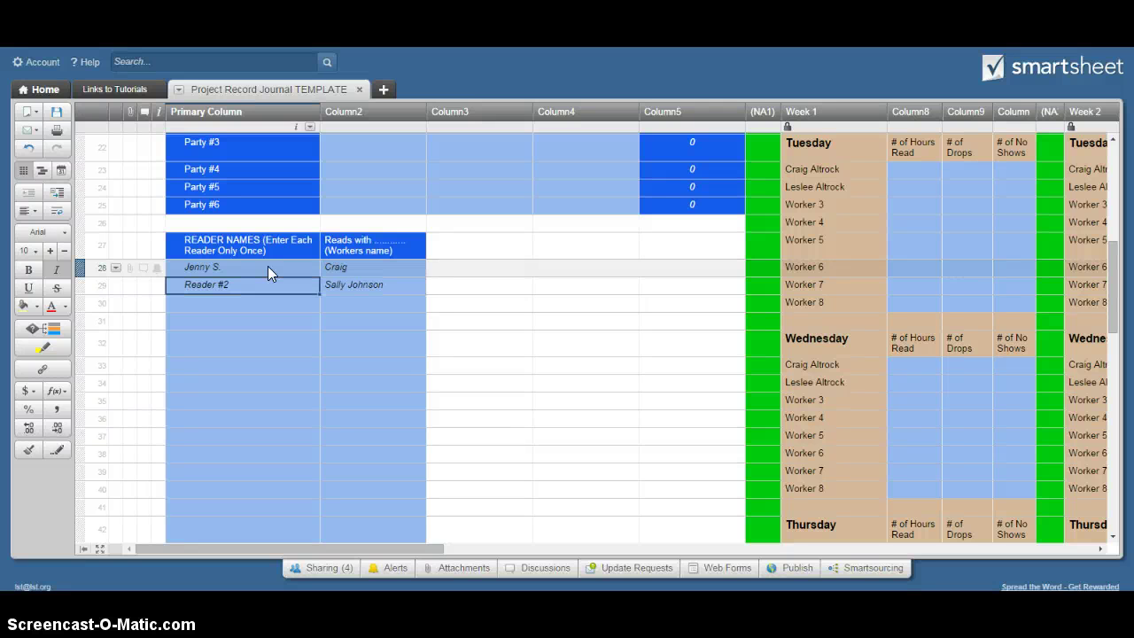
{"action": "type", "text": "Susan A."}
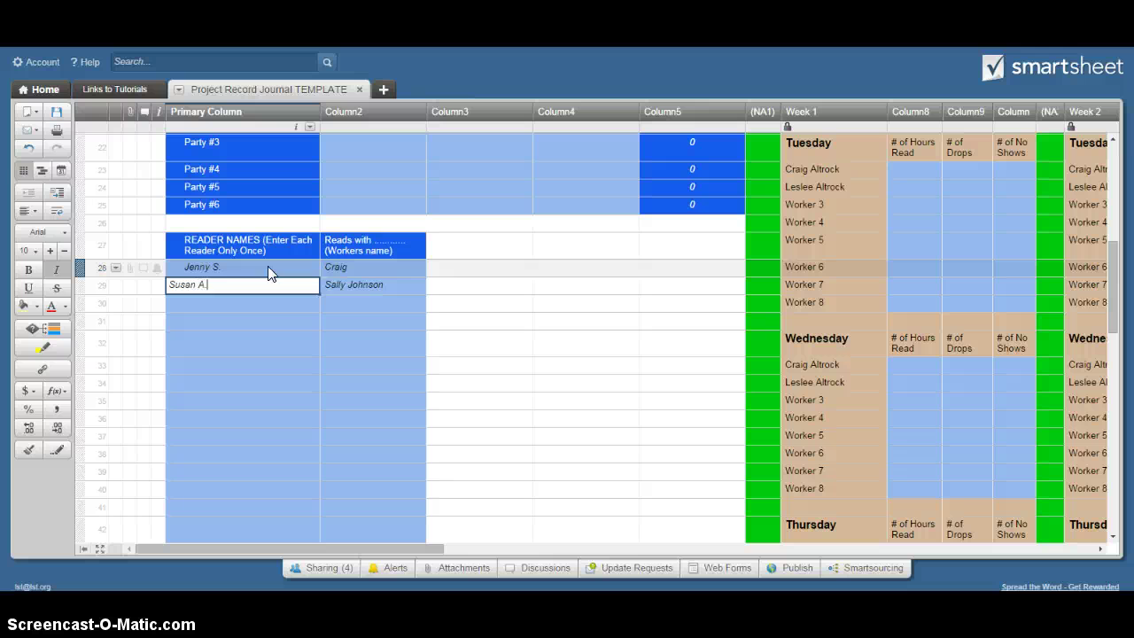
{"action": "key", "text": "Tab"}
{"action": "type", "text": "Leslee"}
{"action": "key", "text": "Return"}
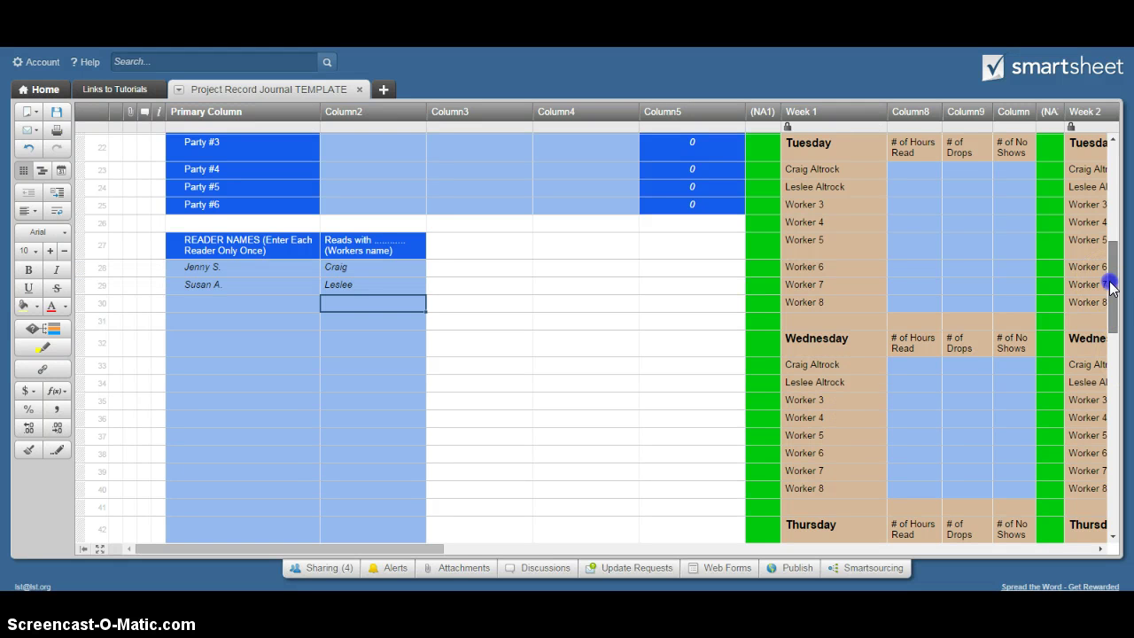
{"action": "left_click_drag", "start_coordinate": [1112, 288], "coordinate": [1099, 139]}
{"action": "left_click", "coordinate": [333, 200]}
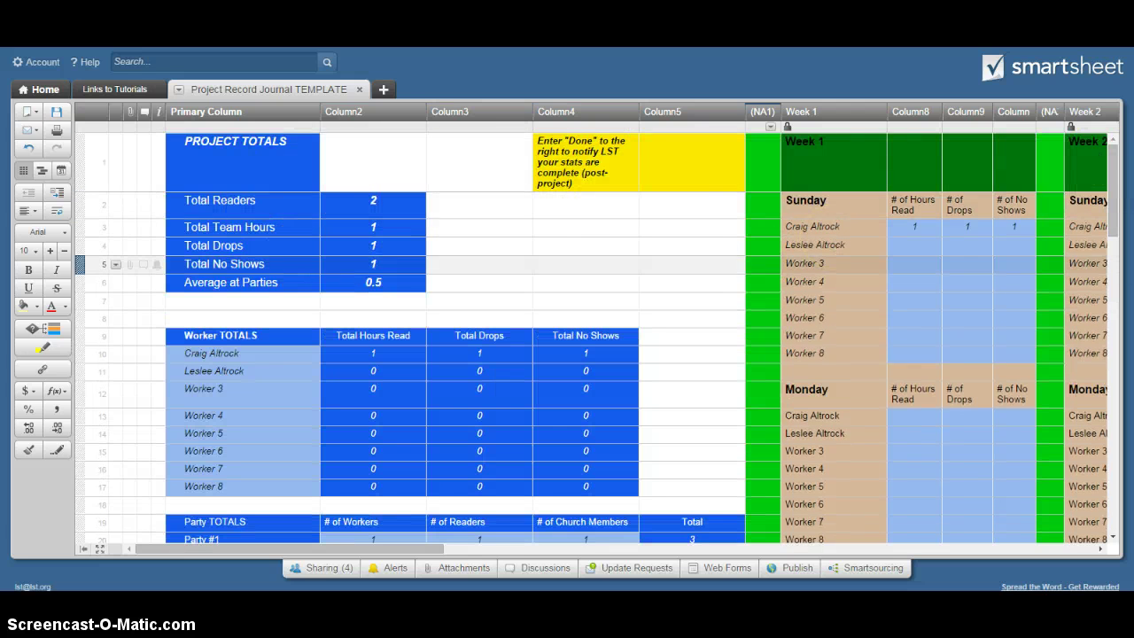
Scroll back to the top and right until the Week 1 to Week 3 columns appear
{"action": "left_click_drag", "start_coordinate": [1108, 151], "coordinate": [1114, 266]}
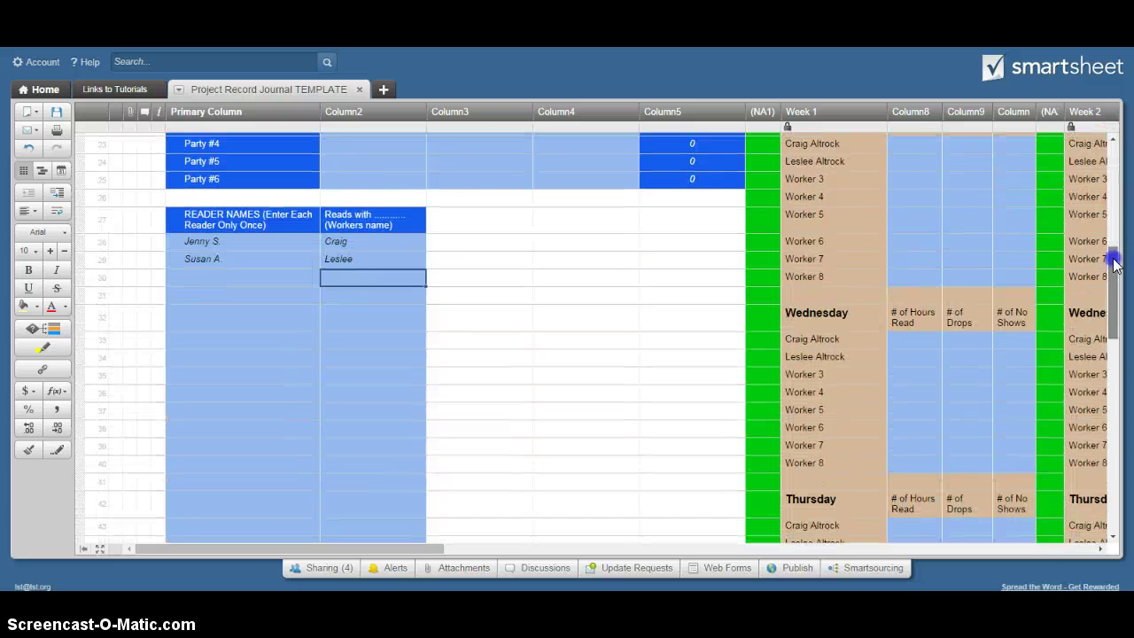
{"action": "left_click_drag", "start_coordinate": [1114, 264], "coordinate": [1118, 133]}
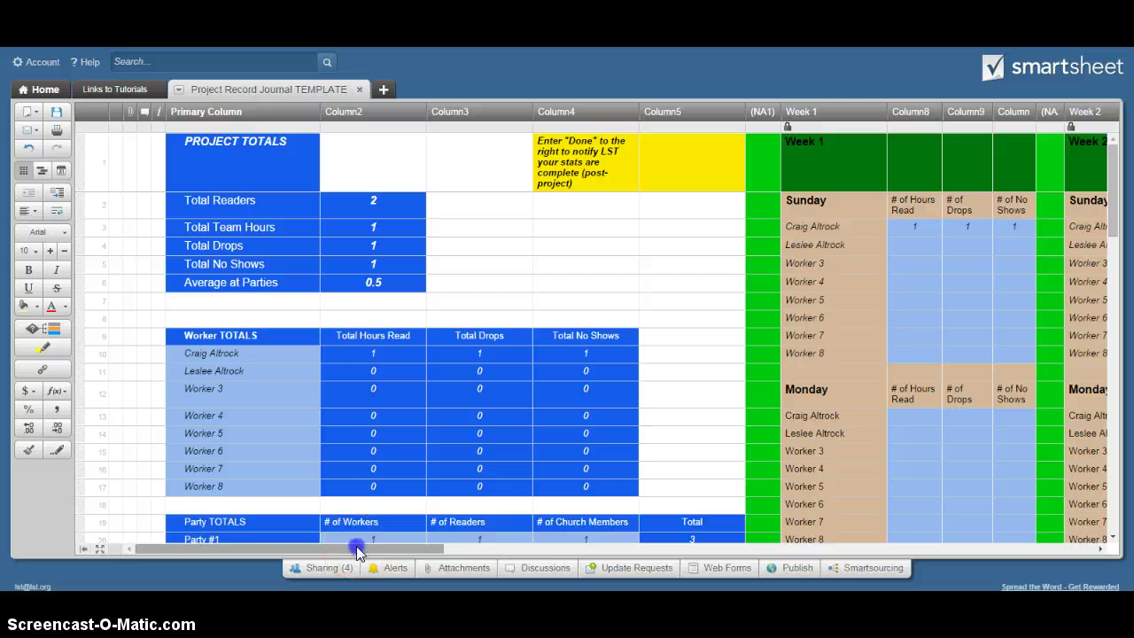
{"action": "left_click_drag", "start_coordinate": [358, 551], "coordinate": [488, 553]}
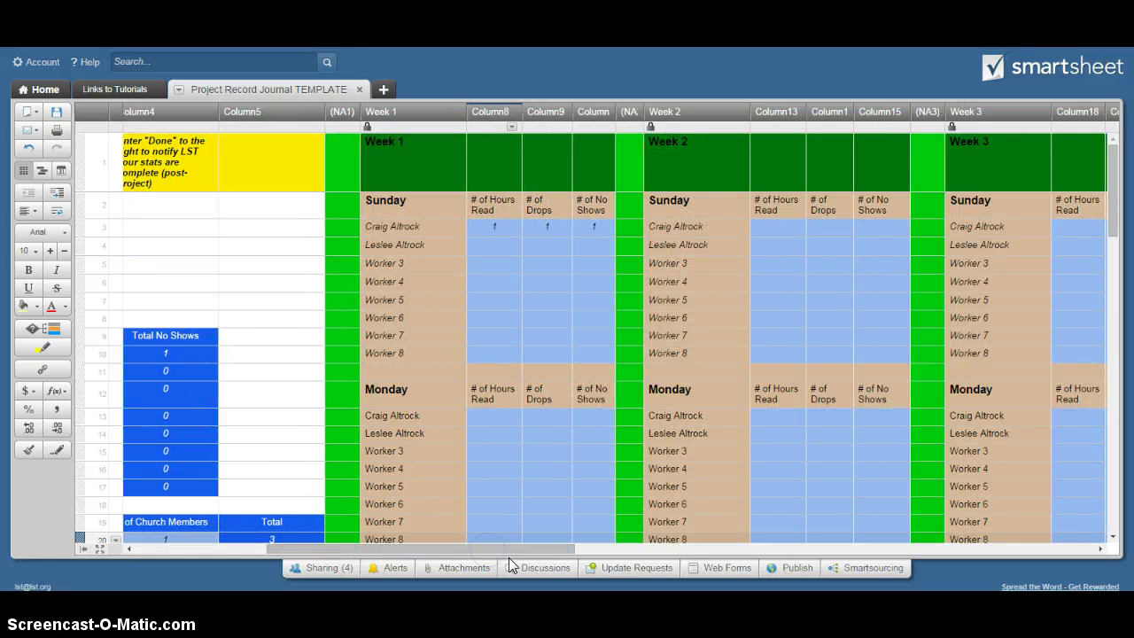
{"action": "left_click", "coordinate": [551, 394]}
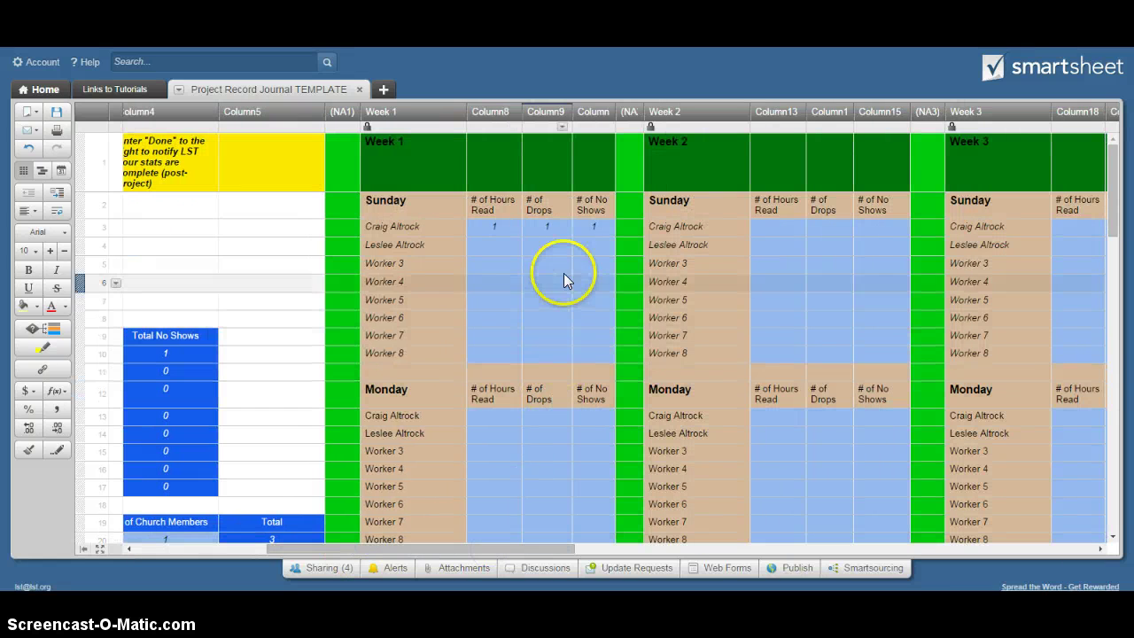
Log Week 1 Sunday stats: first worker 5 hours, 0 drops; second worker 6 hours, 0 drops, 0 no-shows
{"action": "left_click", "coordinate": [493, 225]}
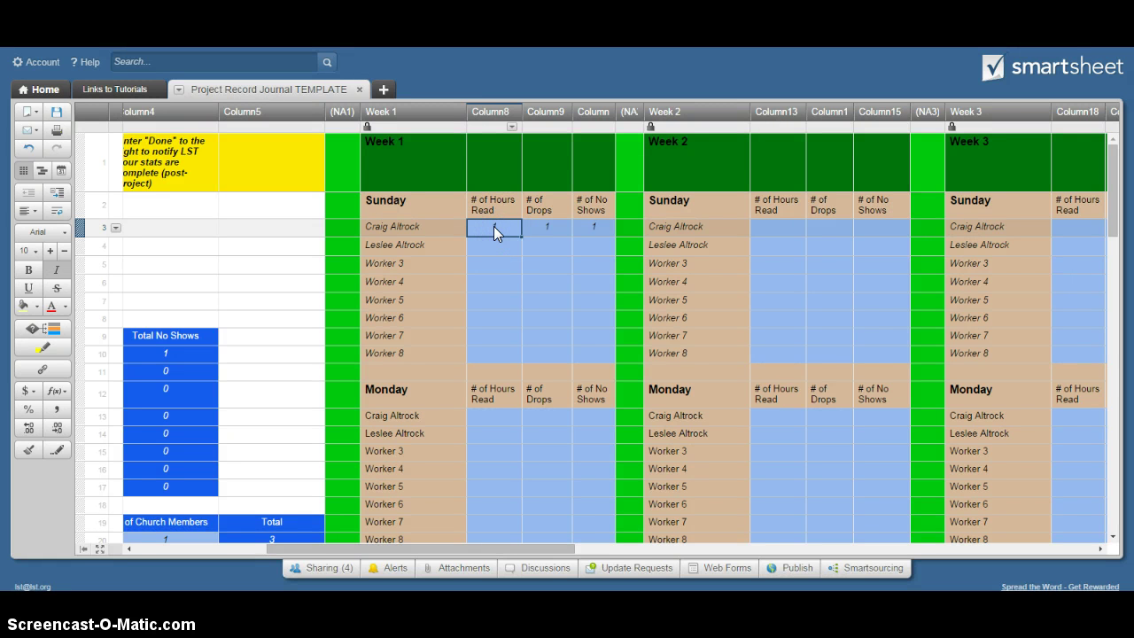
{"action": "key", "text": "Tab"}
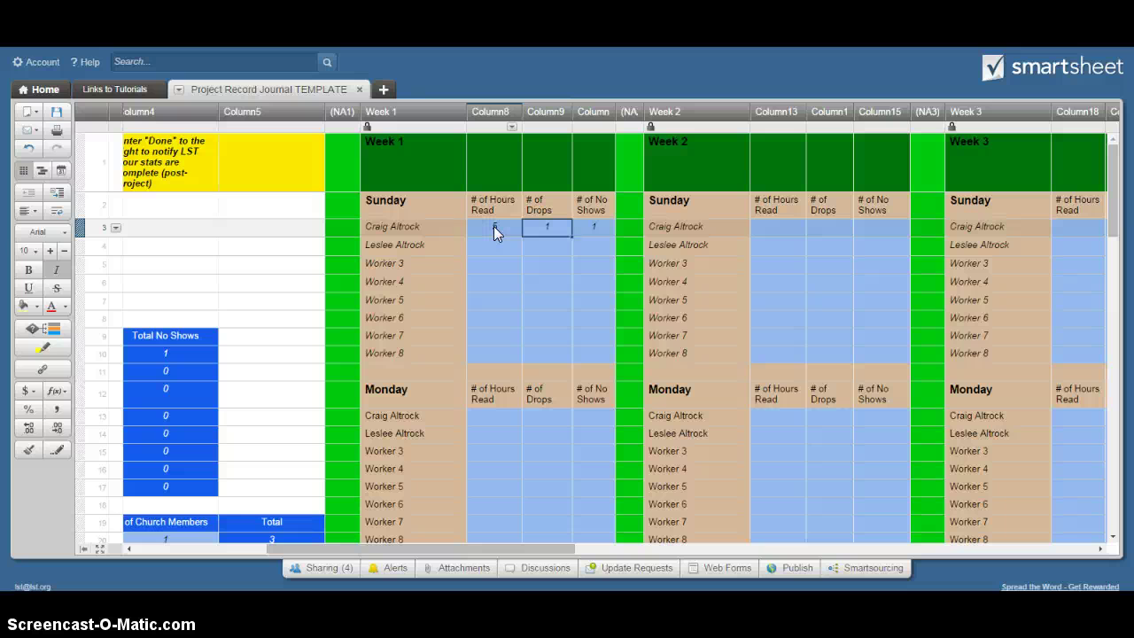
{"action": "type", "text": "0"}
{"action": "key", "text": "Tab"}
{"action": "key", "text": "Down"}
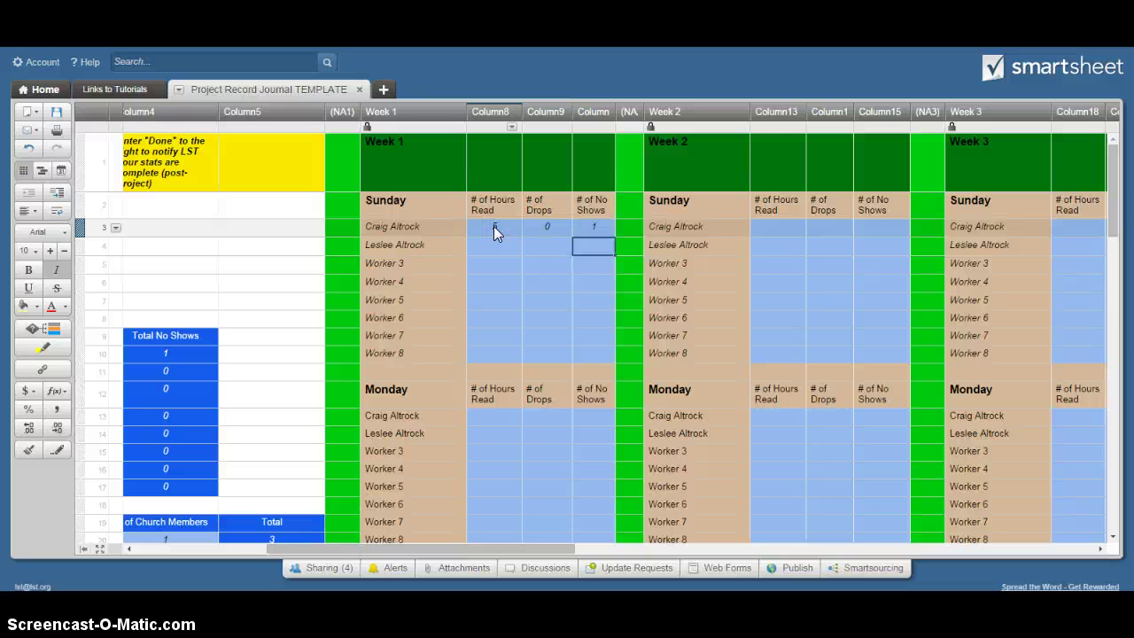
{"action": "key", "text": "Left"}
{"action": "key", "text": "Left"}
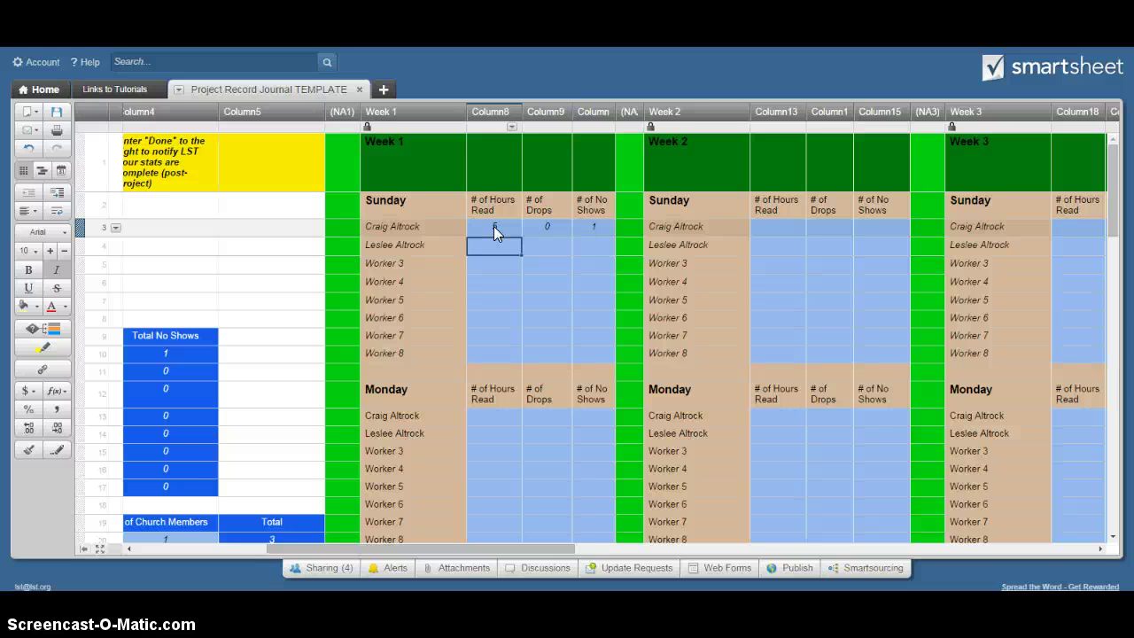
{"action": "type", "text": "6"}
{"action": "key", "text": "Tab"}
{"action": "type", "text": "0"}
{"action": "key", "text": "Tab"}
{"action": "type", "text": "0"}
{"action": "key", "text": "Return"}
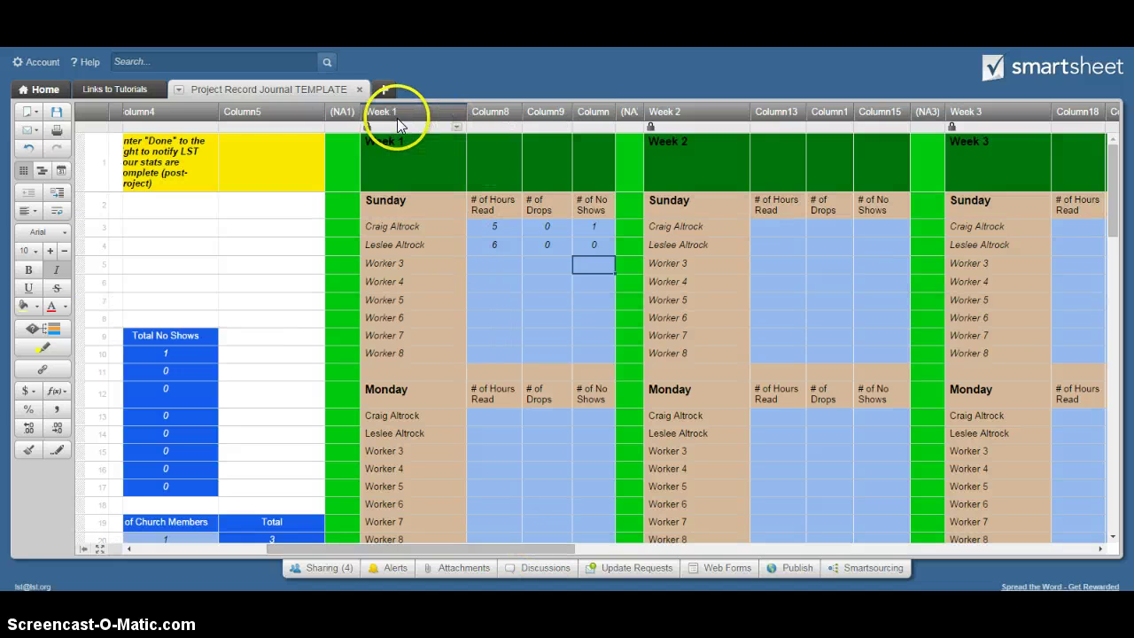
Scroll across the weeks and down to Weekly Total, then back to Project Totals showing 11 team hours
{"action": "left_click_drag", "start_coordinate": [439, 547], "coordinate": [515, 553]}
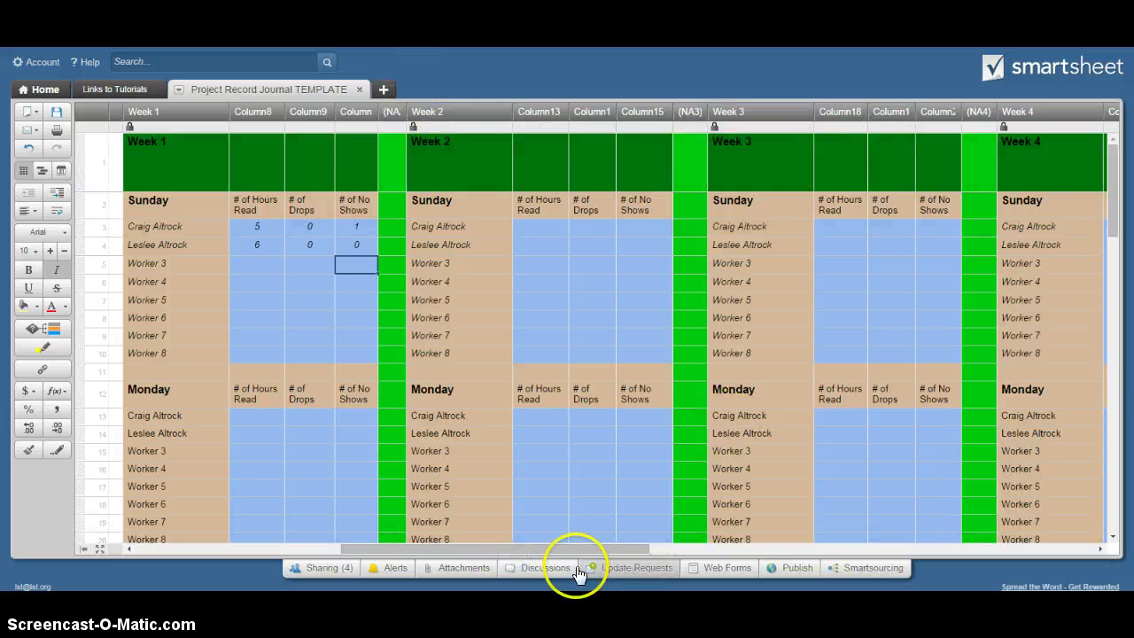
{"action": "left_click_drag", "start_coordinate": [611, 542], "coordinate": [764, 546]}
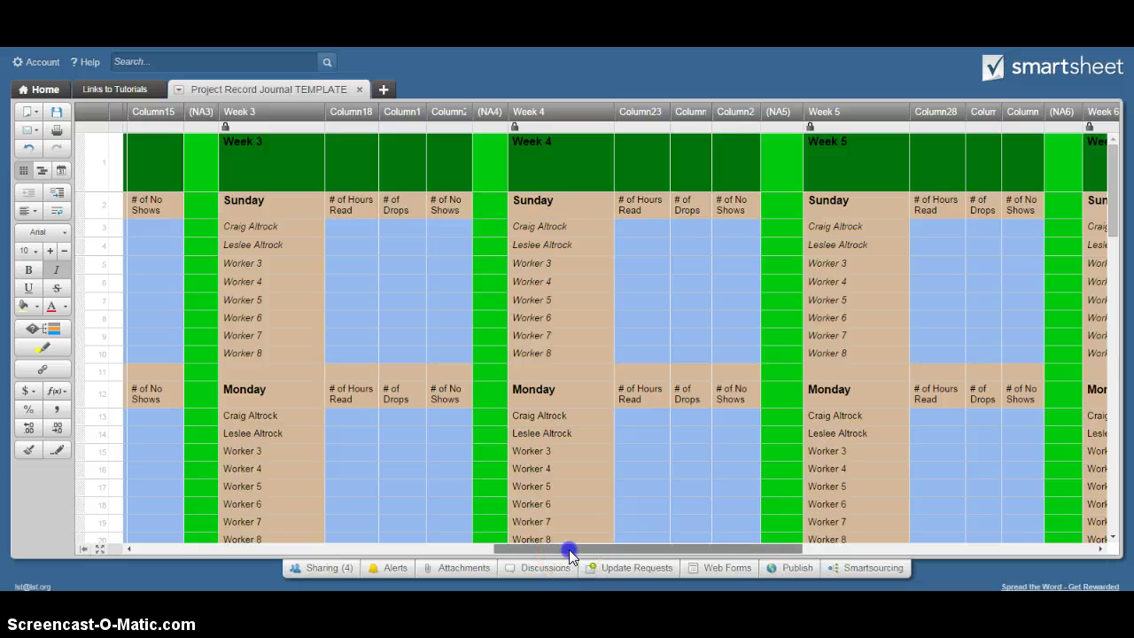
{"action": "left_click_drag", "start_coordinate": [570, 549], "coordinate": [315, 552]}
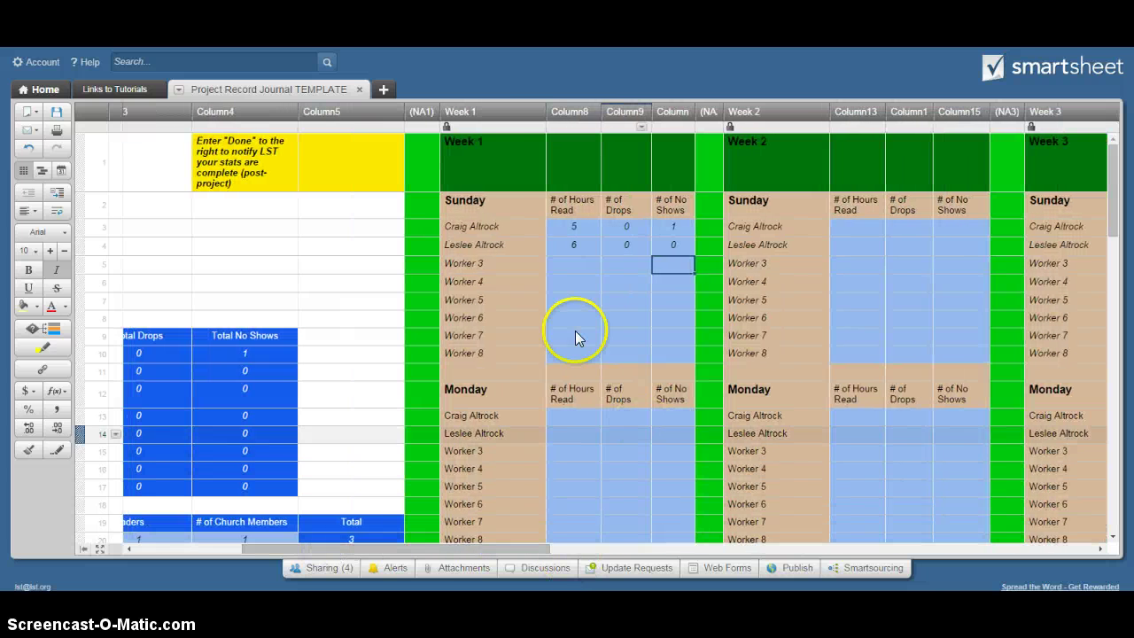
{"action": "left_click_drag", "start_coordinate": [1107, 153], "coordinate": [1109, 278]}
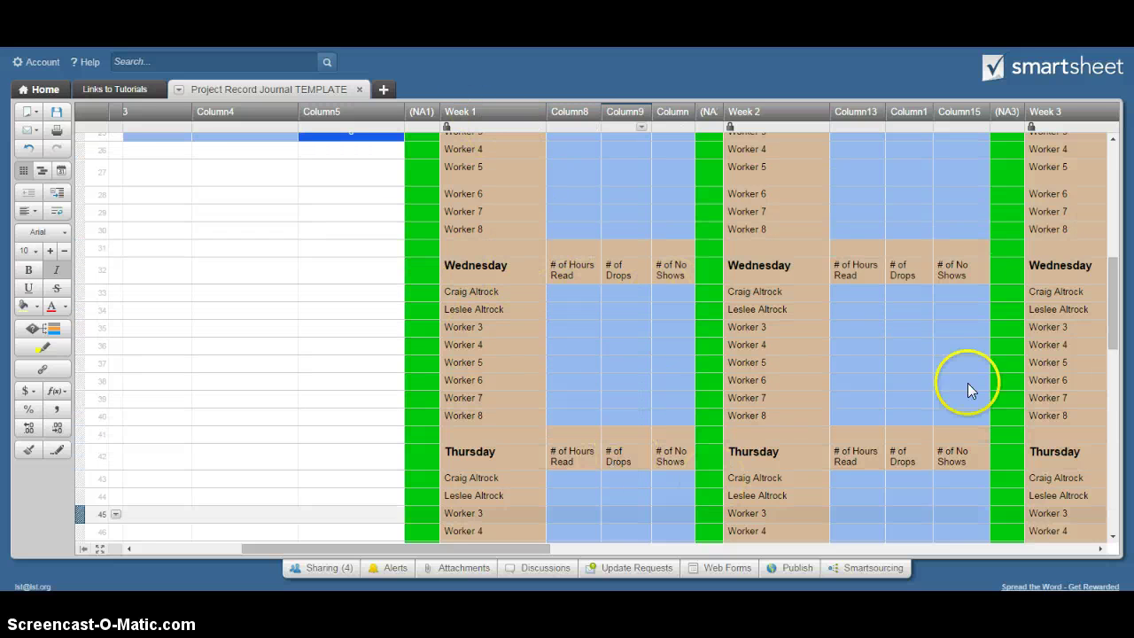
{"action": "left_click_drag", "start_coordinate": [1112, 298], "coordinate": [1117, 434]}
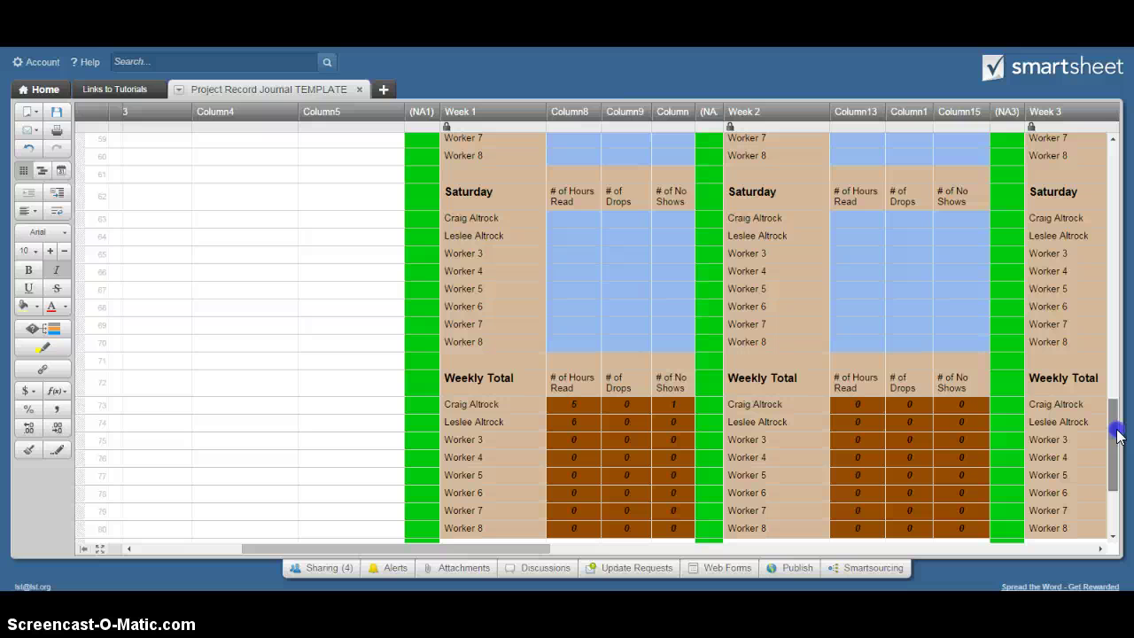
{"action": "left_click_drag", "start_coordinate": [1118, 430], "coordinate": [1114, 156]}
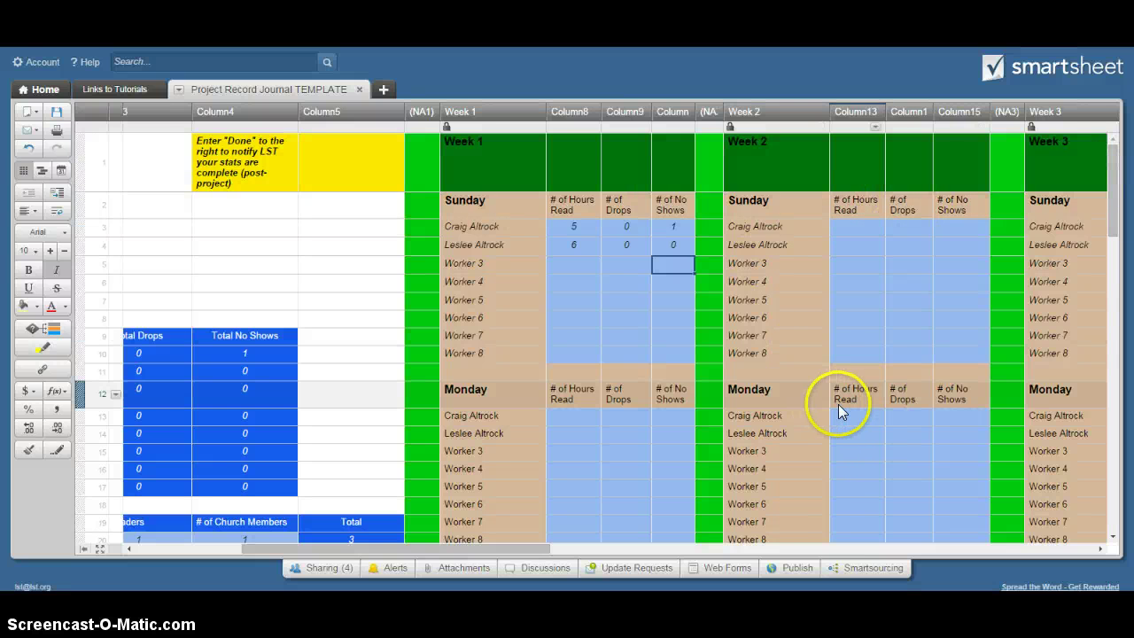
{"action": "left_click_drag", "start_coordinate": [432, 549], "coordinate": [331, 550]}
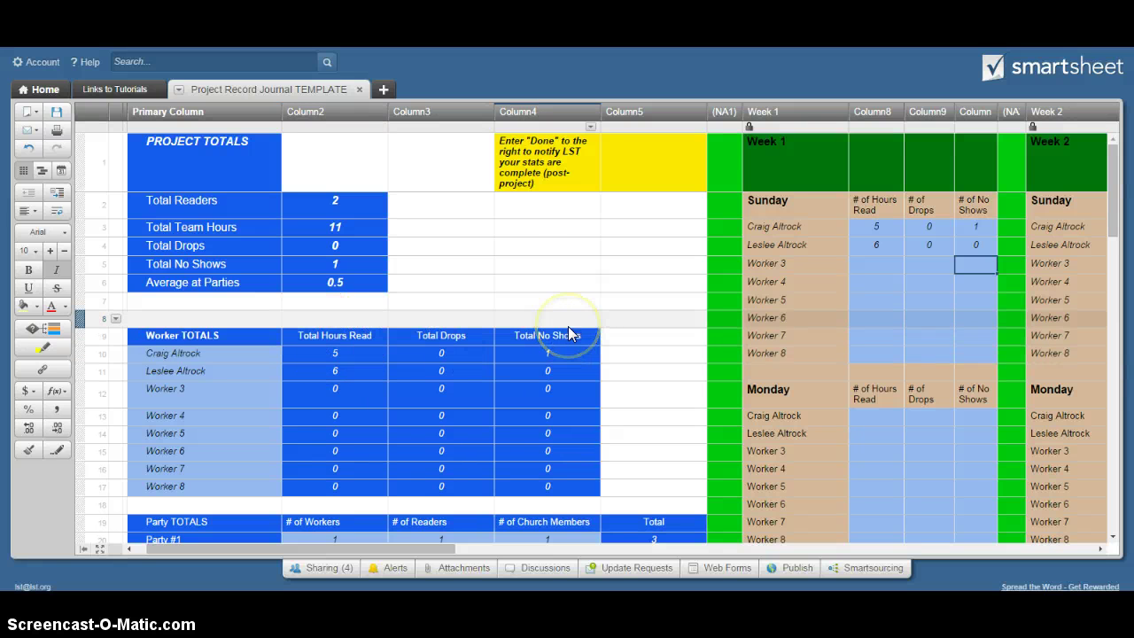
{"action": "left_click", "coordinate": [570, 303]}
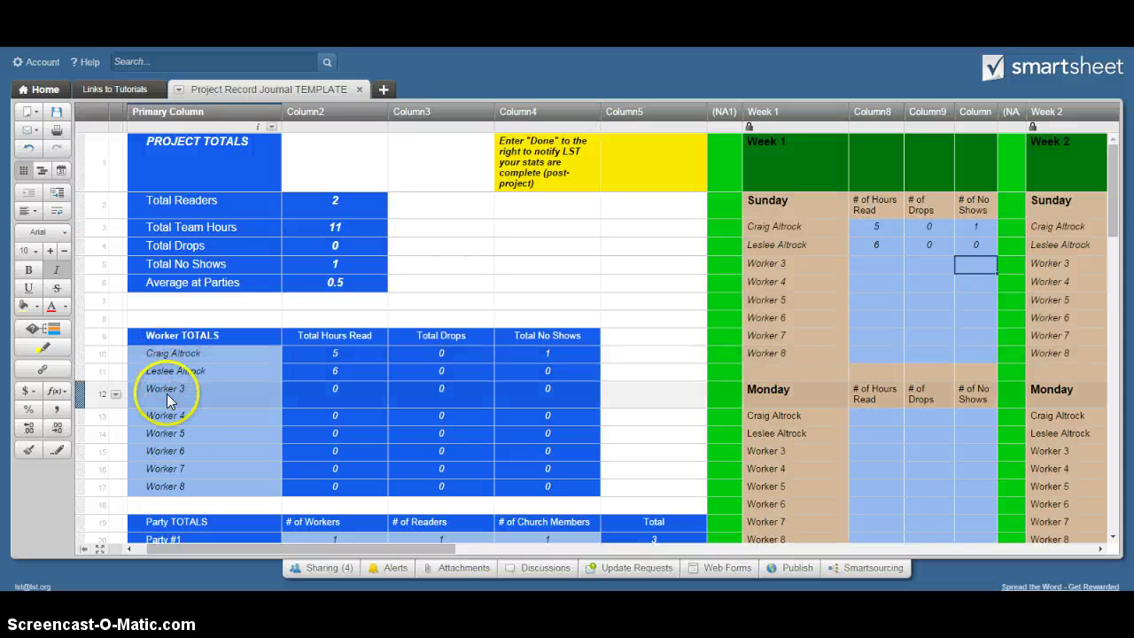
{"action": "left_click_drag", "start_coordinate": [1114, 185], "coordinate": [1119, 237]}
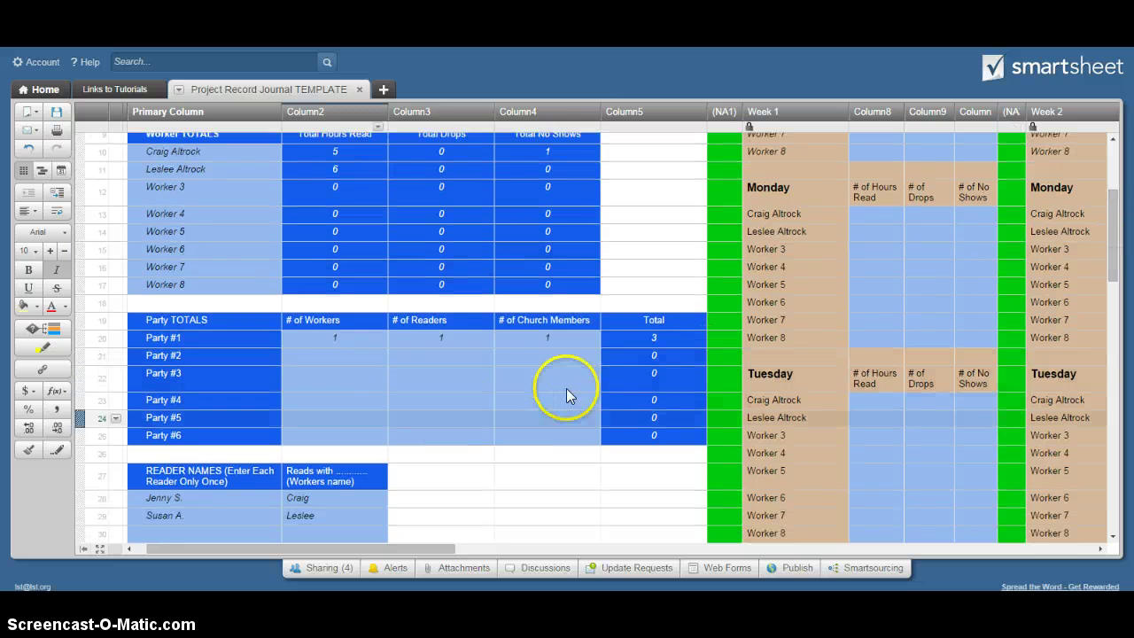
{"action": "left_click_drag", "start_coordinate": [1114, 203], "coordinate": [1119, 267]}
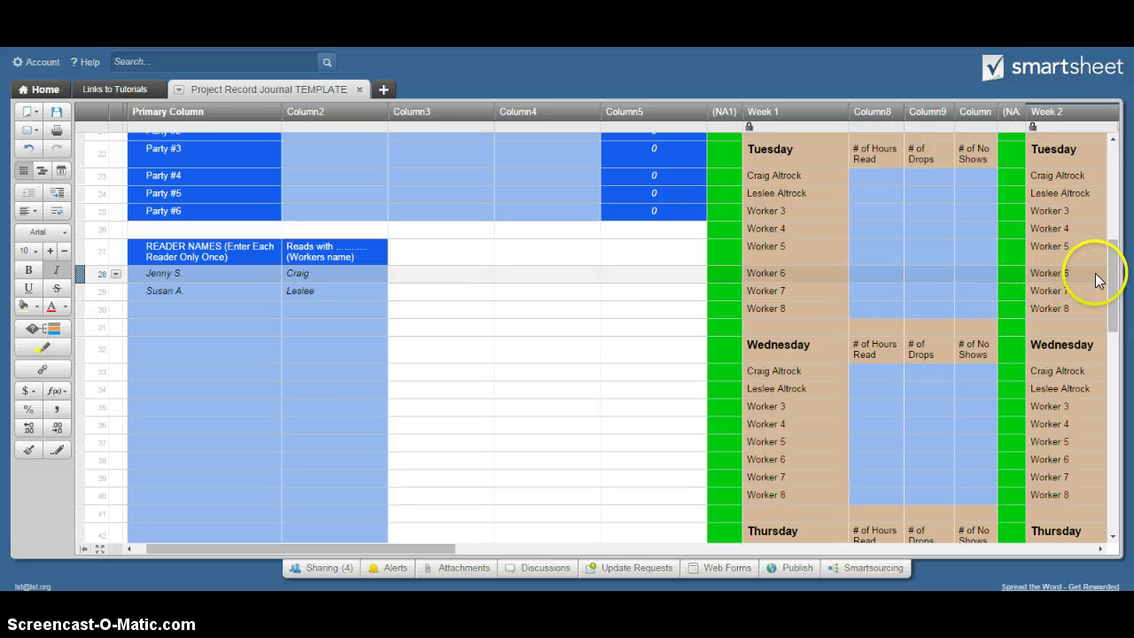
{"action": "left_click_drag", "start_coordinate": [1114, 274], "coordinate": [1116, 170]}
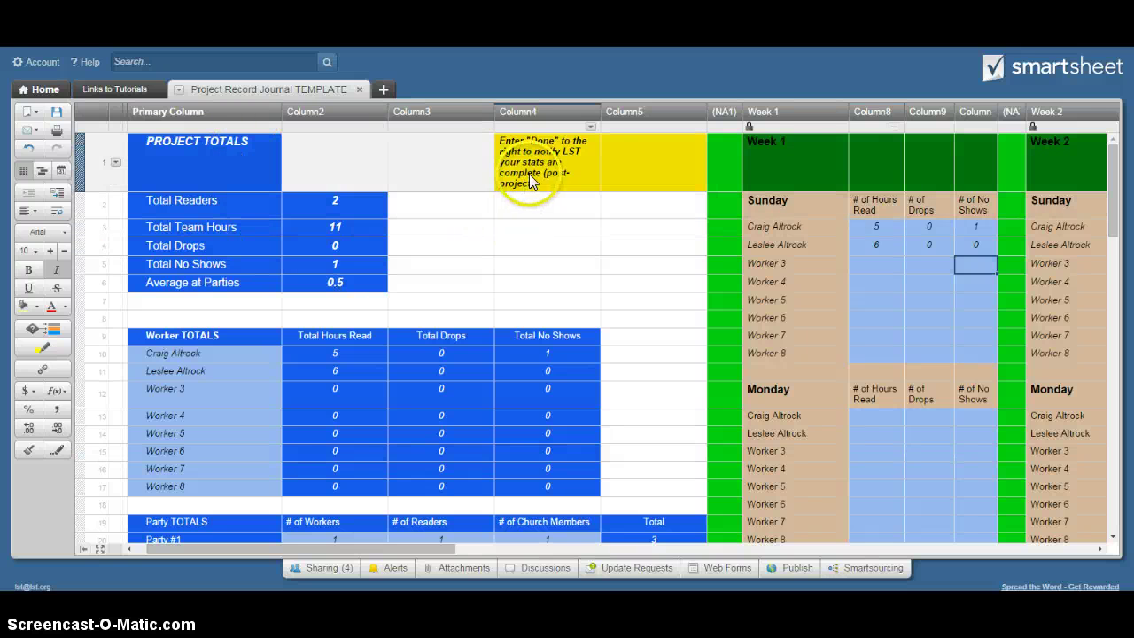
Enter 'Done' in the yellow Column5 cell of row 1 beside Project Totals
{"action": "left_click", "coordinate": [641, 172]}
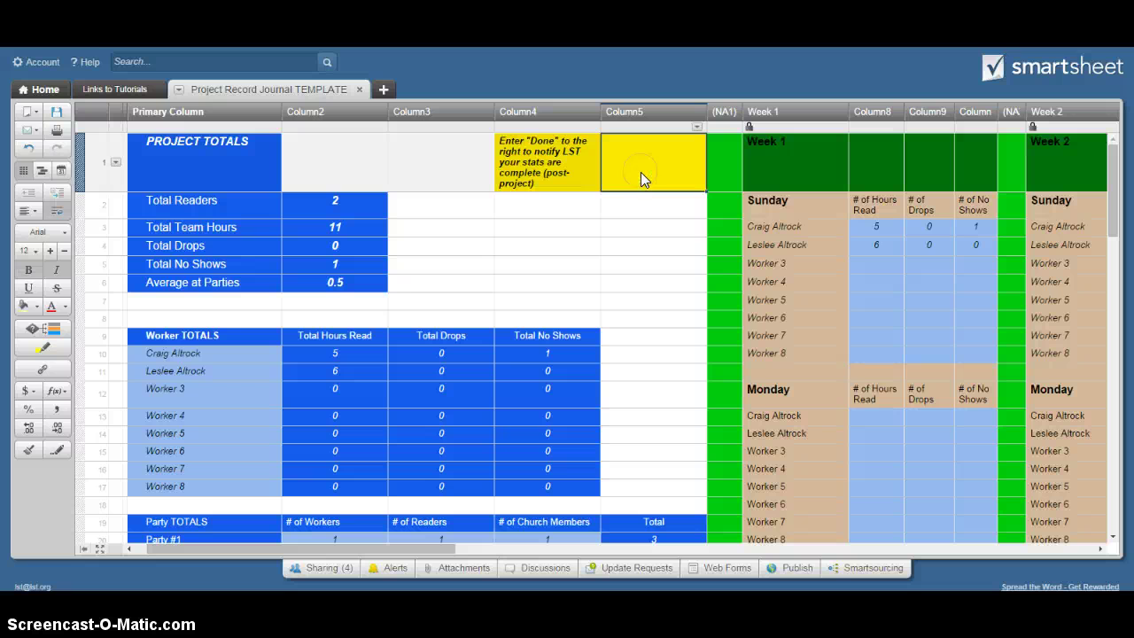
{"action": "type", "text": "Done"}
{"action": "key", "text": "Return"}
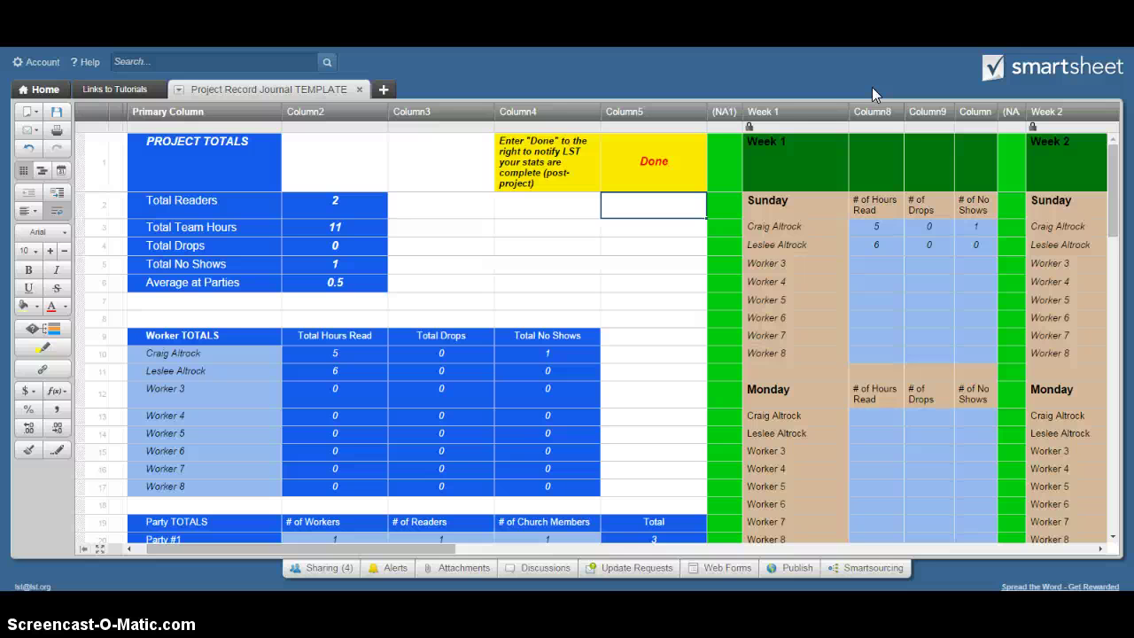
{"action": "left_click", "coordinate": [659, 180]}
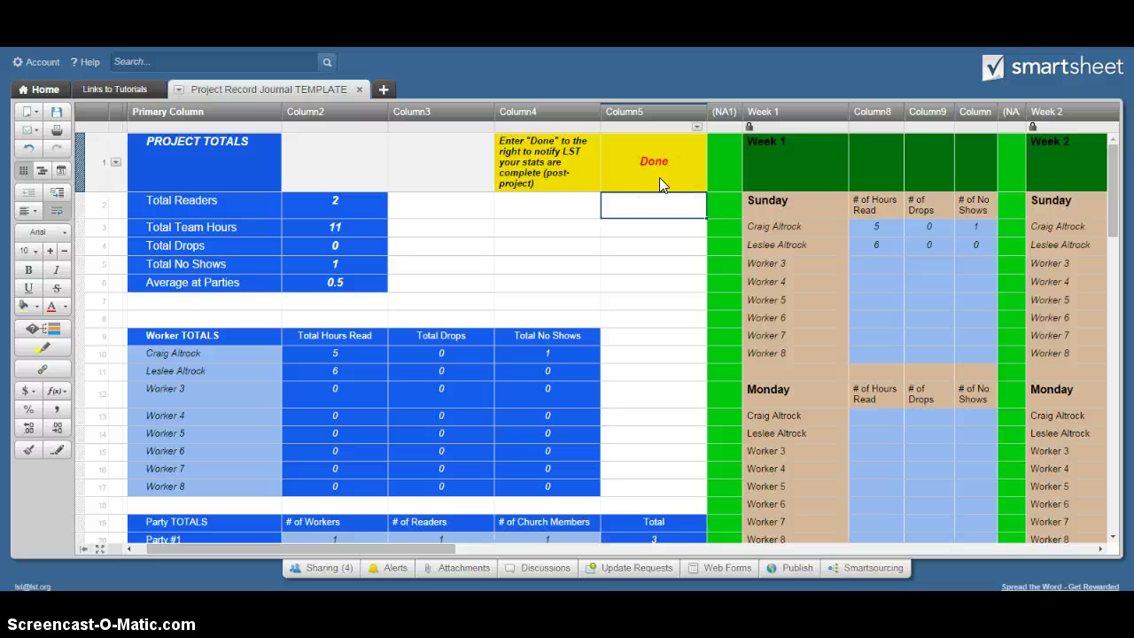